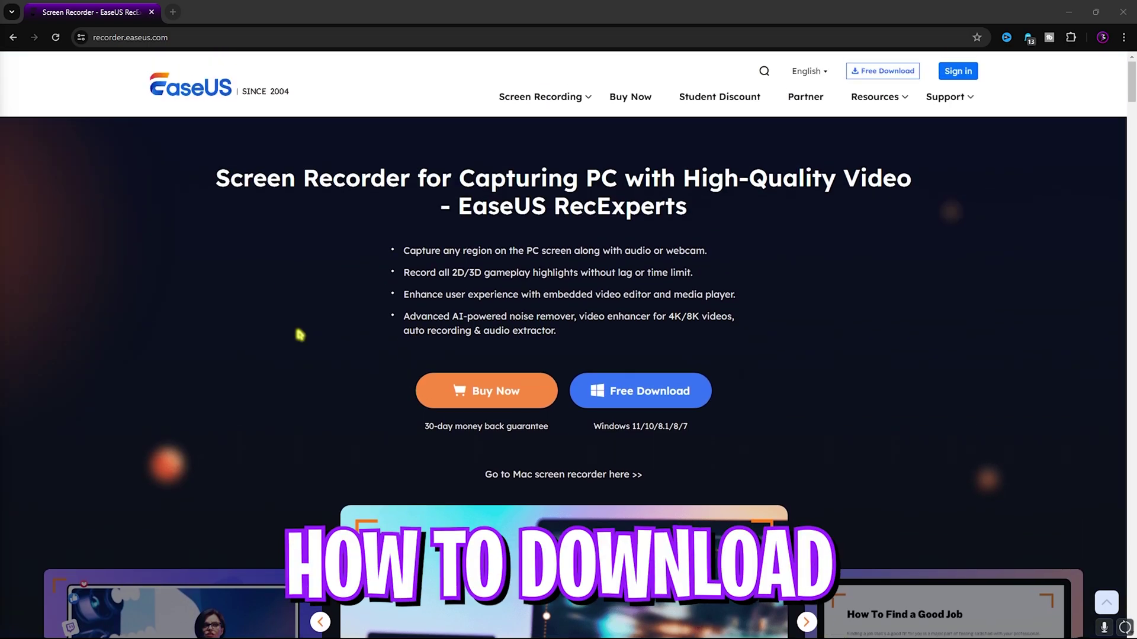
{"action": "scroll", "coordinate": [393, 262], "scroll_direction": "down", "scroll_amount": 8}
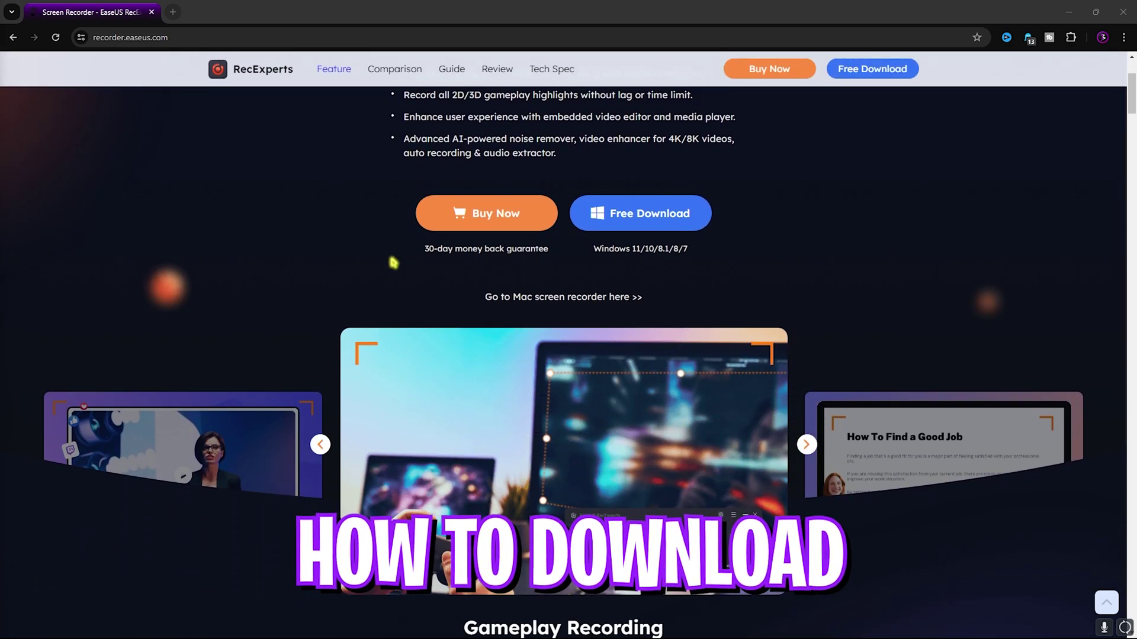
{"action": "scroll", "coordinate": [393, 262], "scroll_direction": "down", "scroll_amount": 14}
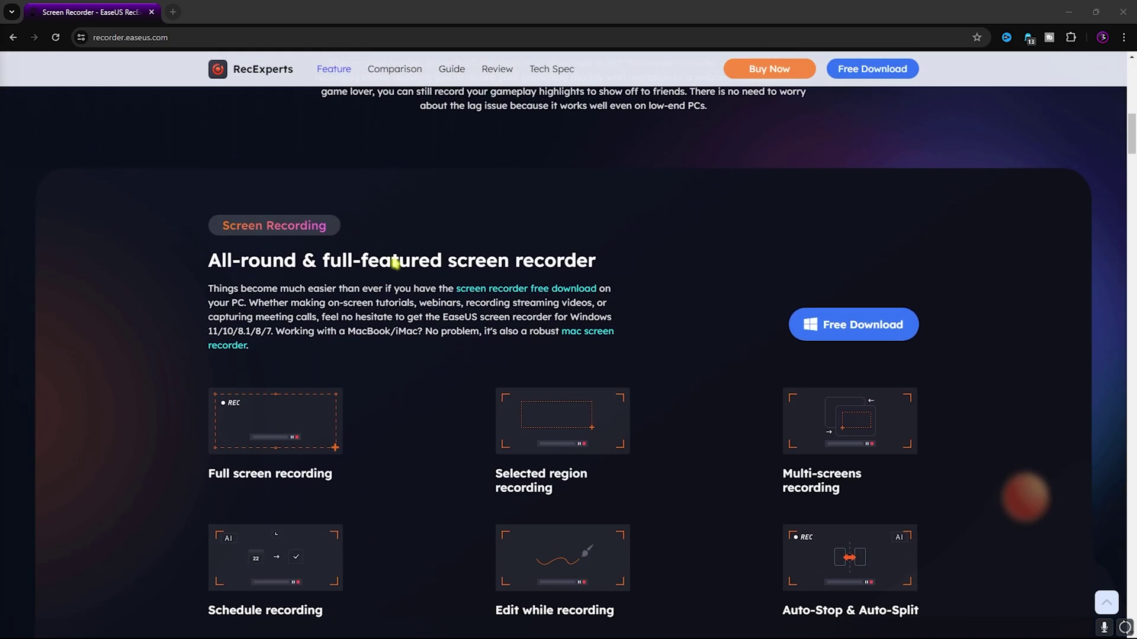
{"action": "scroll", "coordinate": [363, 326], "scroll_direction": "up", "scroll_amount": 20}
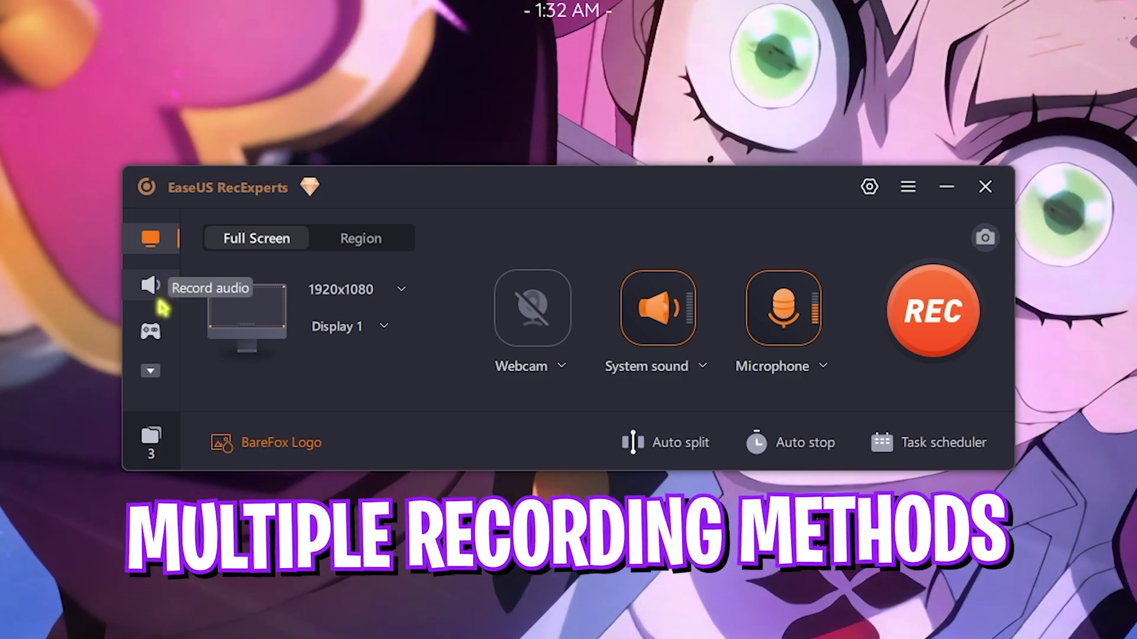
Step: Expand the sidebar to reveal the extra recording modes, then collapse it back to the original list
{"action": "left_click", "coordinate": [156, 371]}
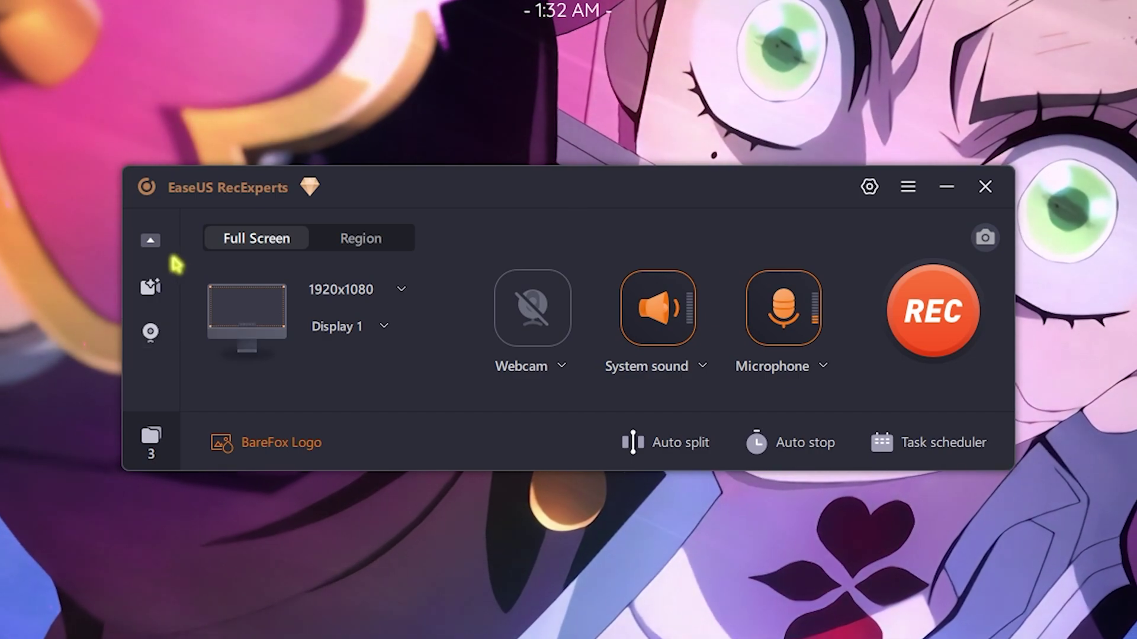
{"action": "left_click", "coordinate": [151, 240]}
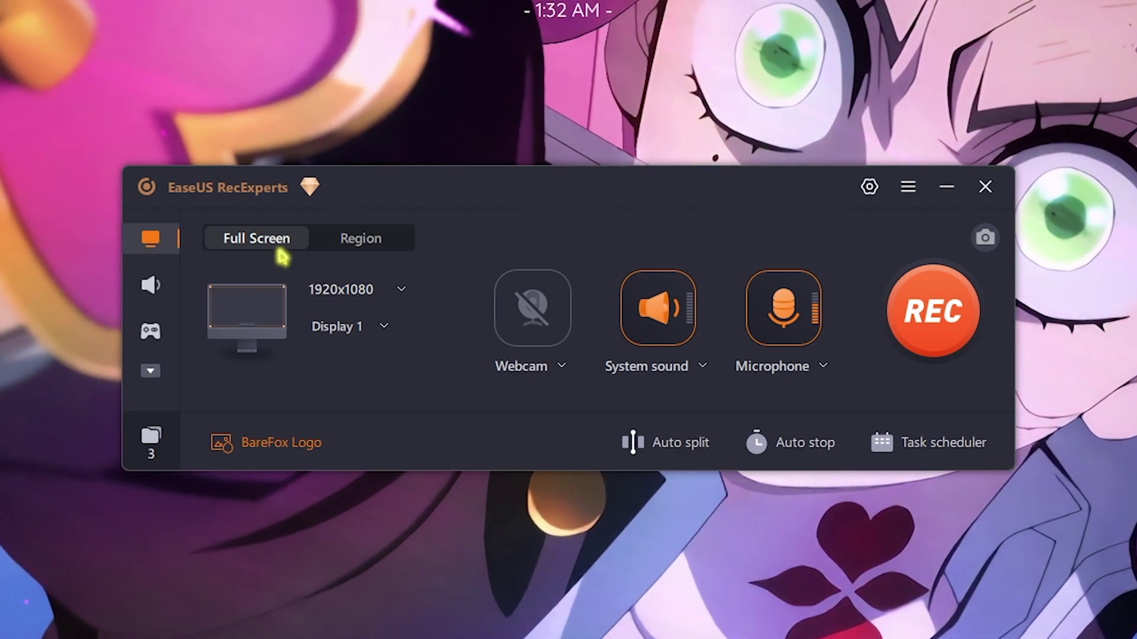
{"action": "left_click", "coordinate": [362, 328]}
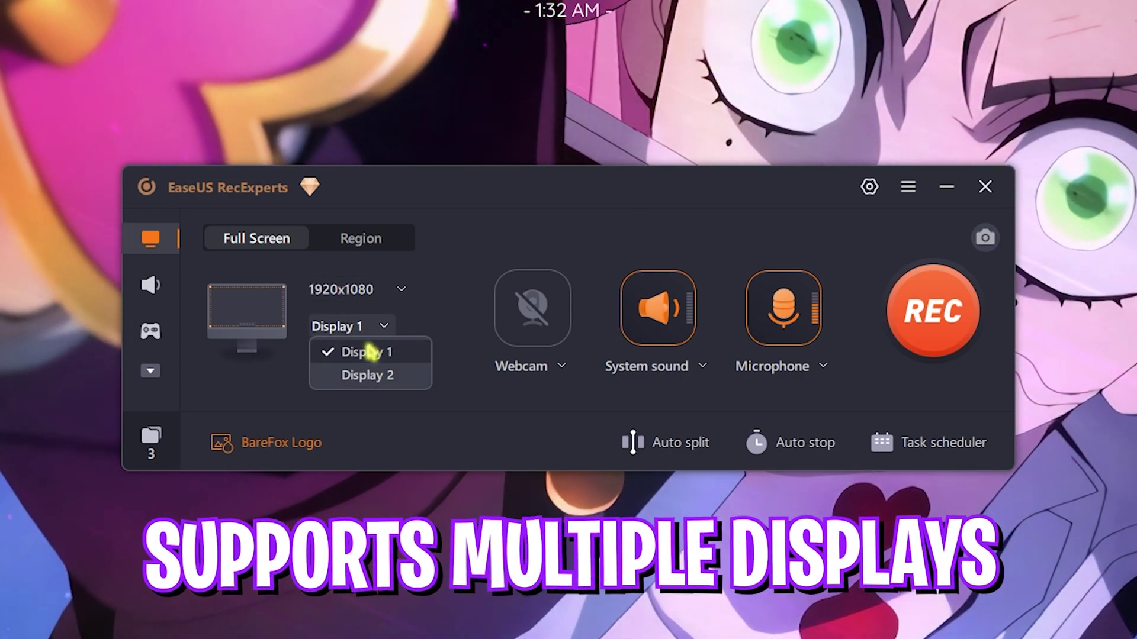
{"action": "left_click", "coordinate": [373, 324]}
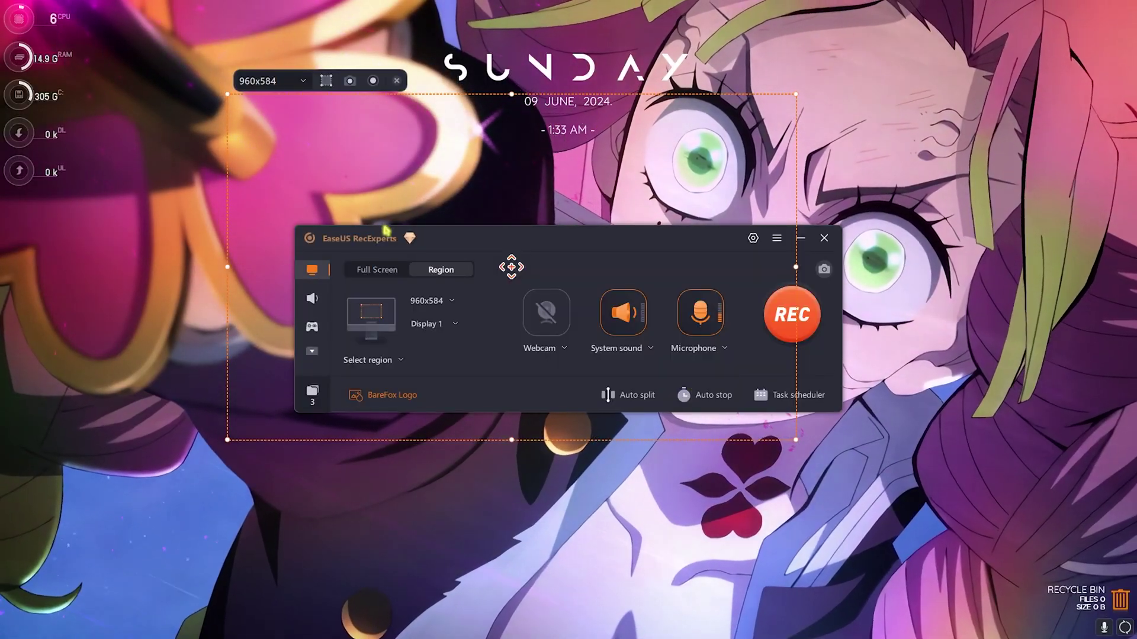
{"action": "left_click", "coordinate": [376, 269]}
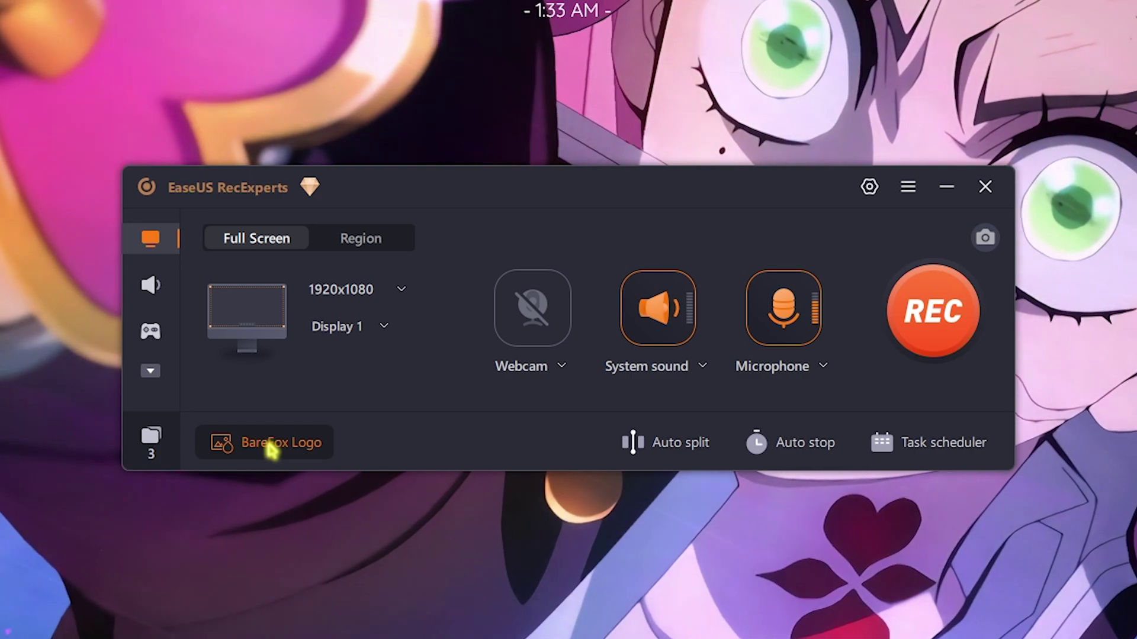
{"action": "left_click", "coordinate": [268, 445]}
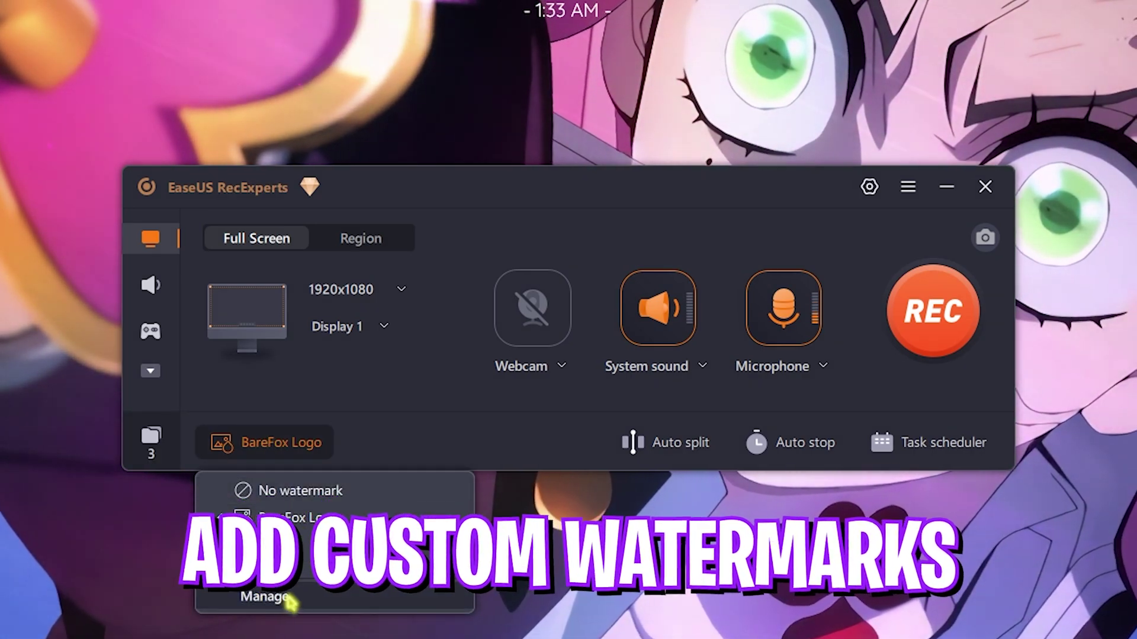
{"action": "left_click", "coordinate": [264, 598]}
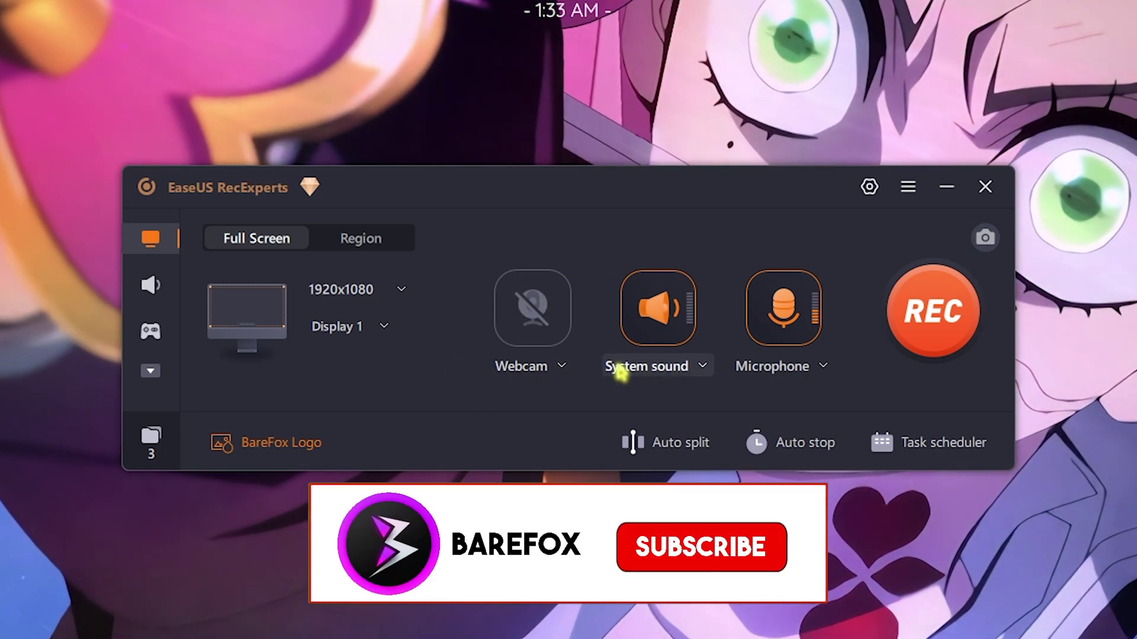
Step: Check per-app levels in the Windows volume mixer, then open the System sound Advanced options
{"action": "left_click", "coordinate": [681, 367]}
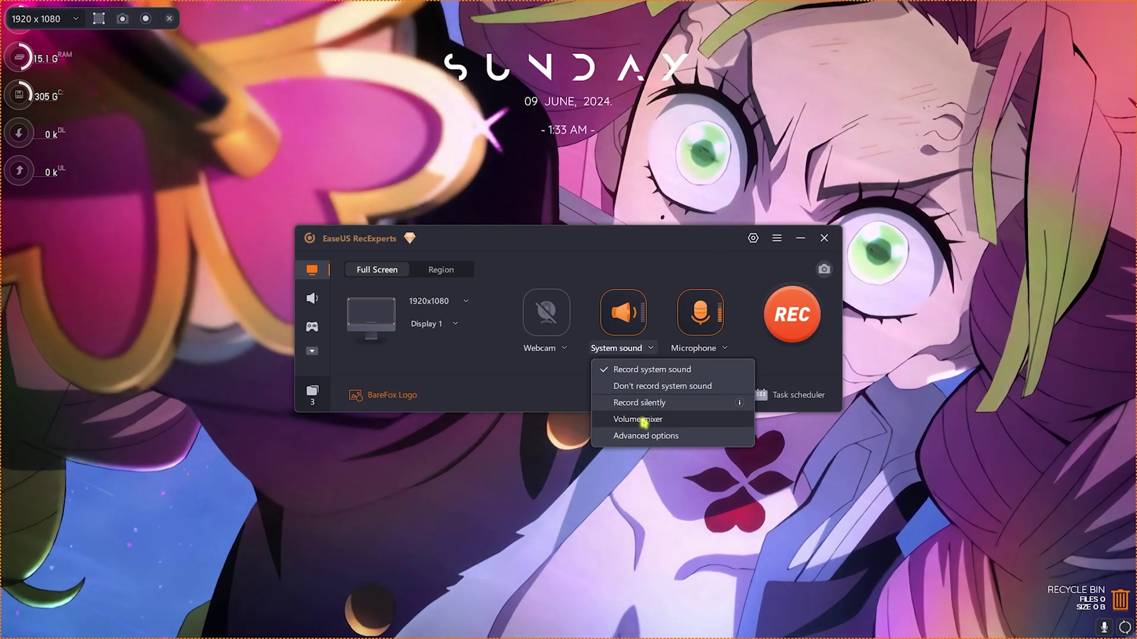
{"action": "left_click", "coordinate": [643, 420]}
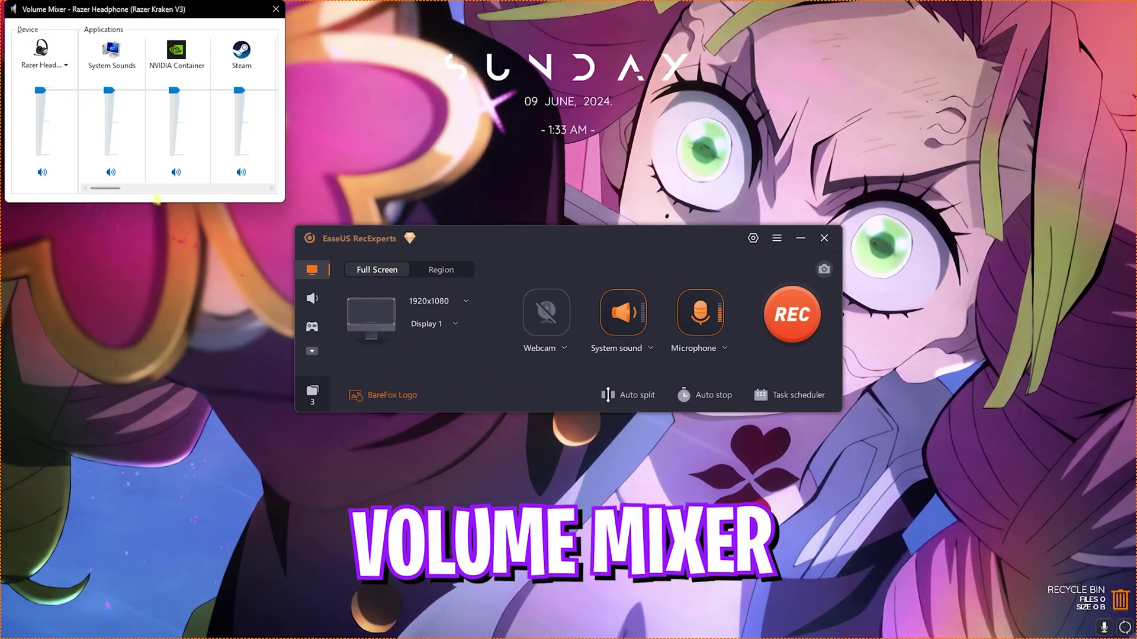
{"action": "scroll", "coordinate": [150, 189], "scroll_direction": "right", "scroll_amount": 1}
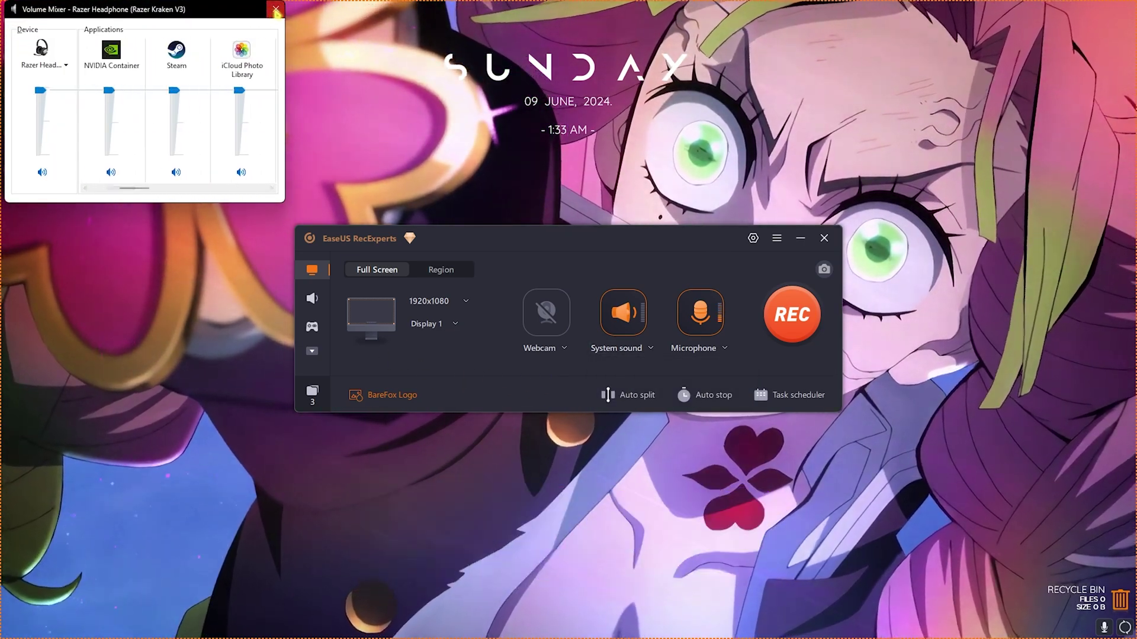
{"action": "left_click", "coordinate": [276, 9]}
{"action": "left_click", "coordinate": [618, 348]}
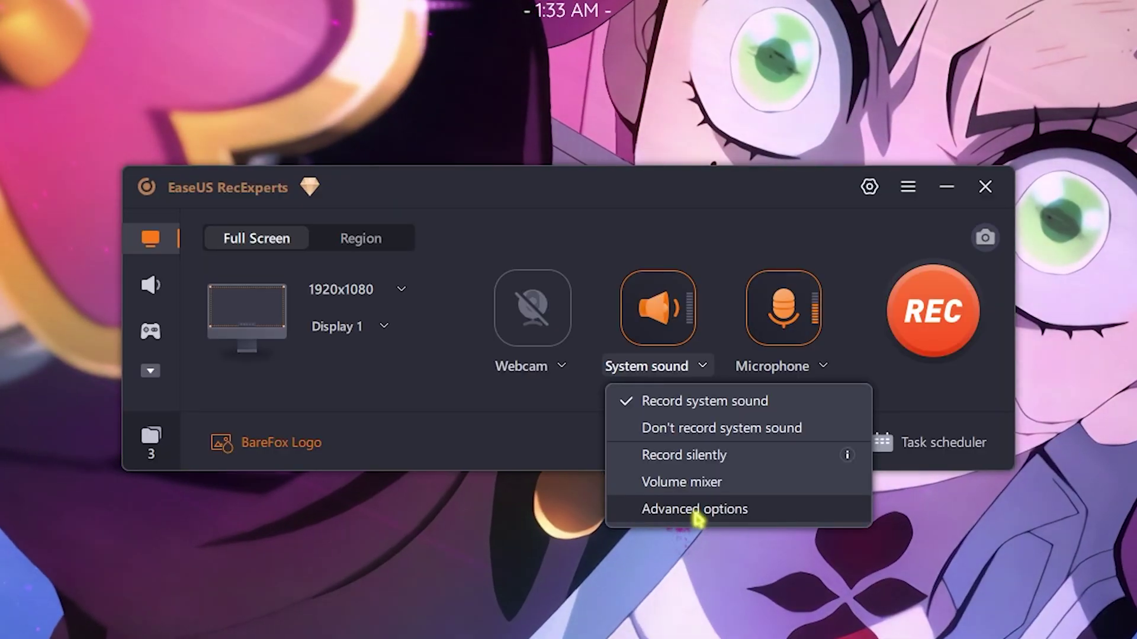
{"action": "left_click", "coordinate": [638, 437]}
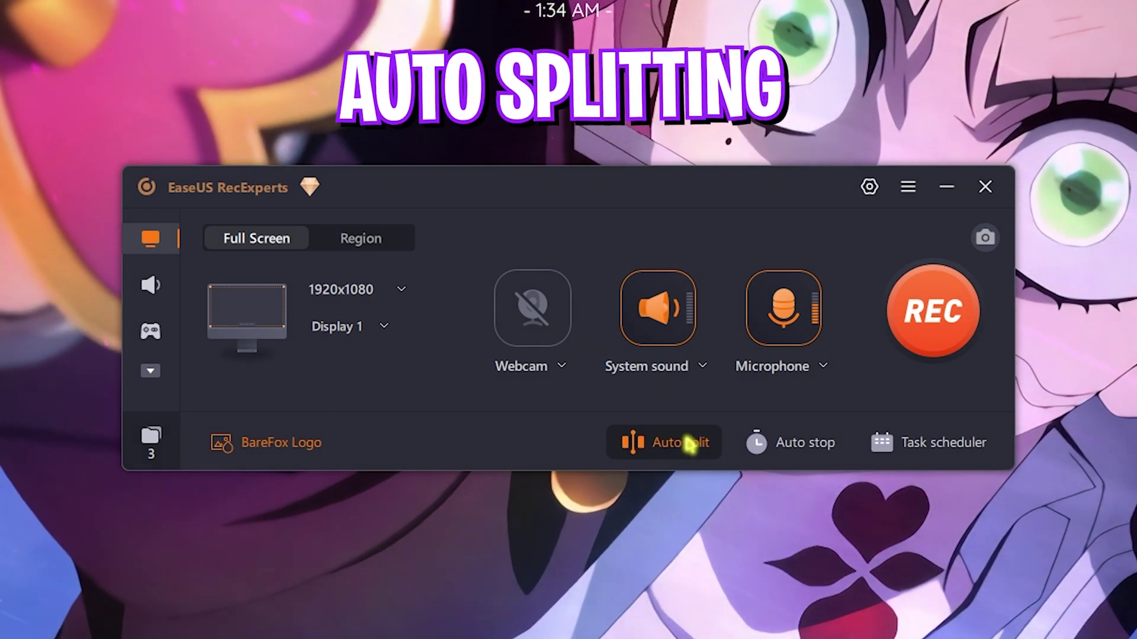
Step: Bring up the Auto split settings with splitting off and 40-minute / 500 MB limits
{"action": "left_click", "coordinate": [681, 444]}
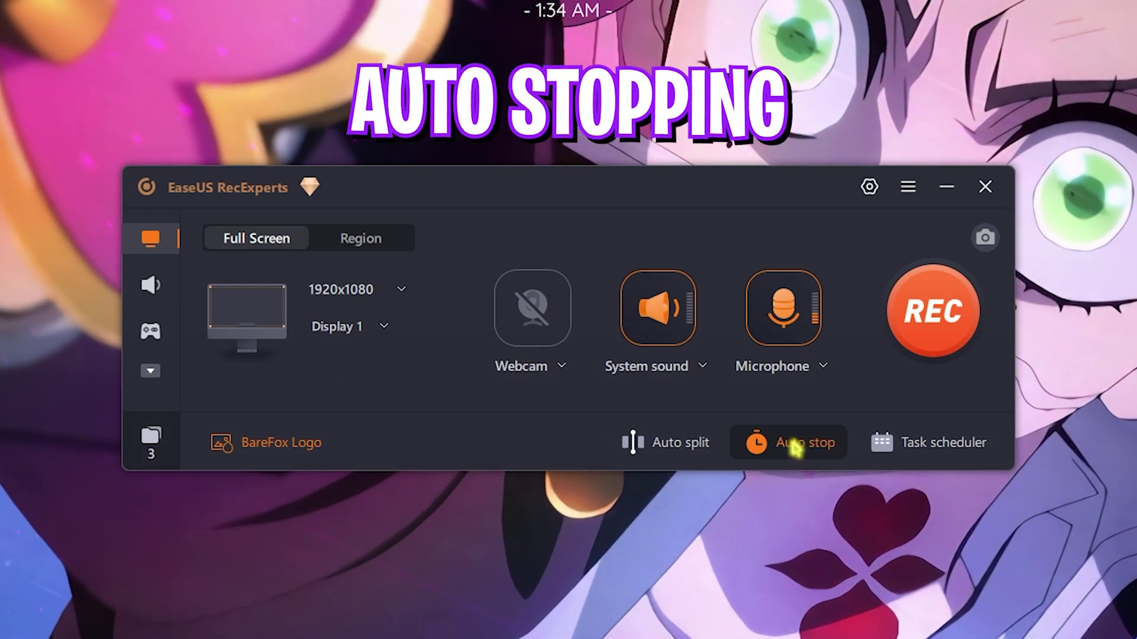
Step: Review and apply the Auto stop settings, then switch to game recording mode
{"action": "left_click", "coordinate": [789, 446]}
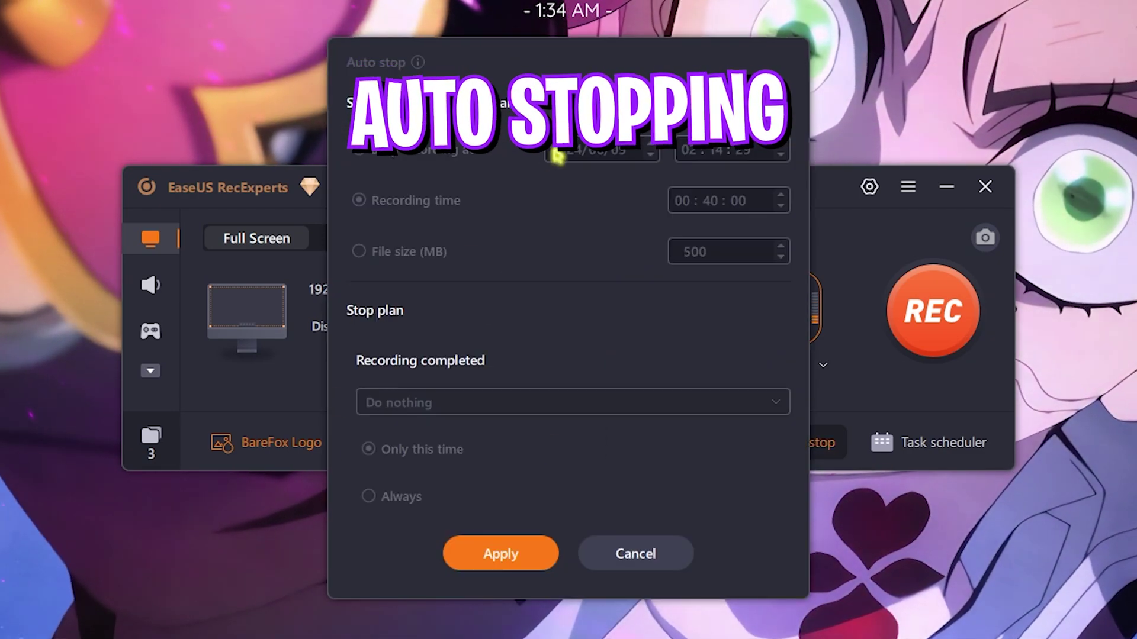
{"action": "left_click", "coordinate": [500, 551]}
{"action": "left_click", "coordinate": [153, 332]}
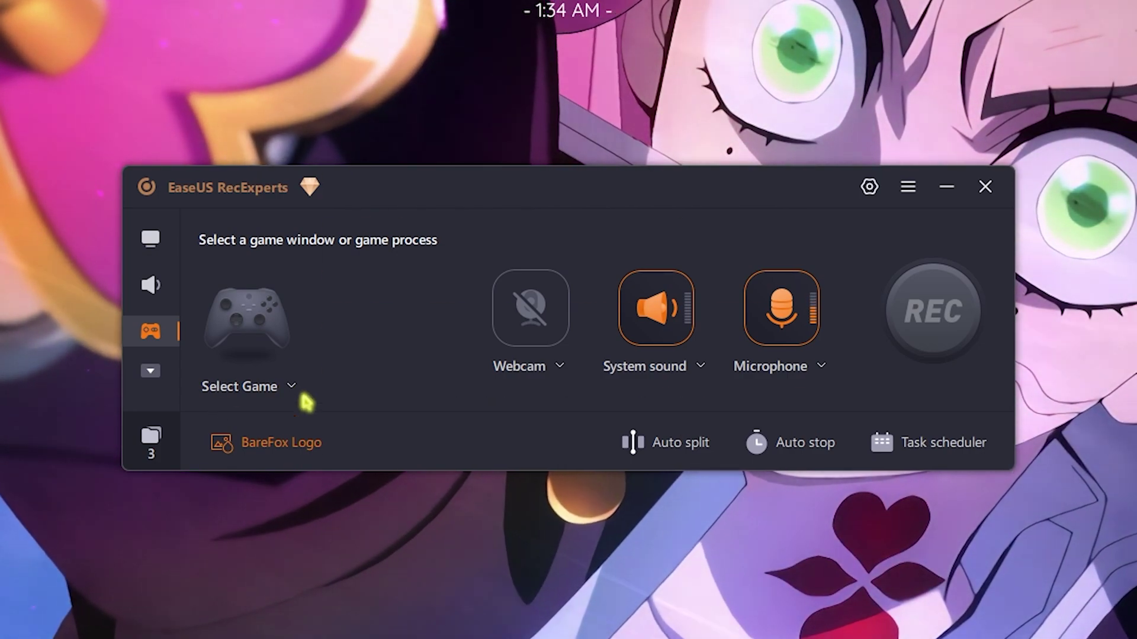
Step: Choose the Fortnite thumbnail under Game Window as the recording target
{"action": "left_click", "coordinate": [264, 392]}
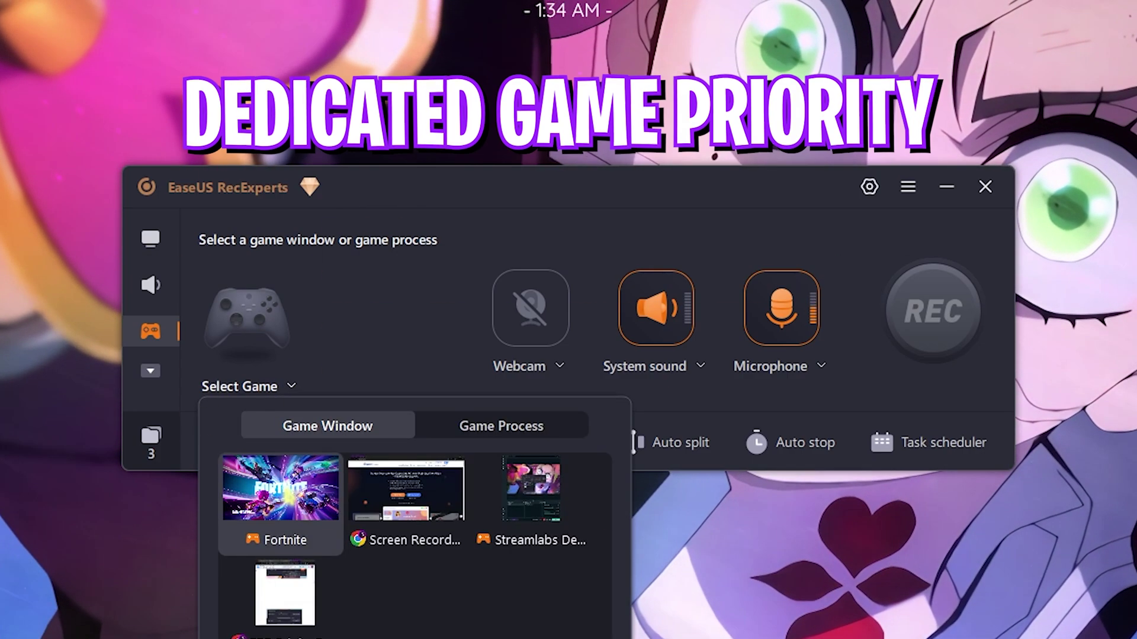
{"action": "left_click", "coordinate": [281, 500]}
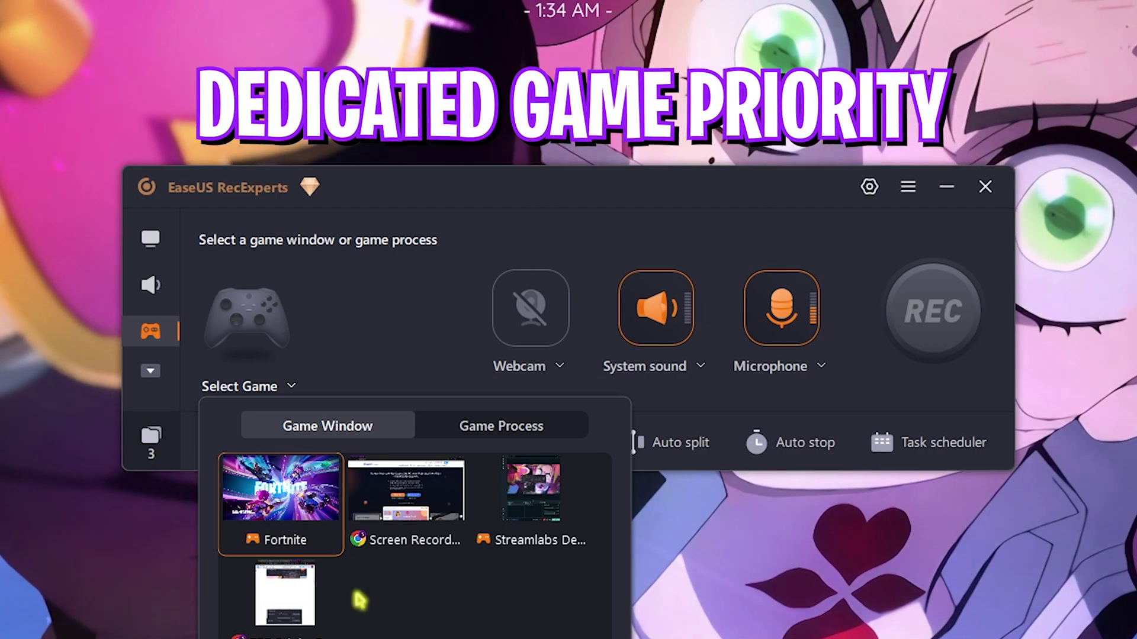
{"action": "key", "text": "Escape"}
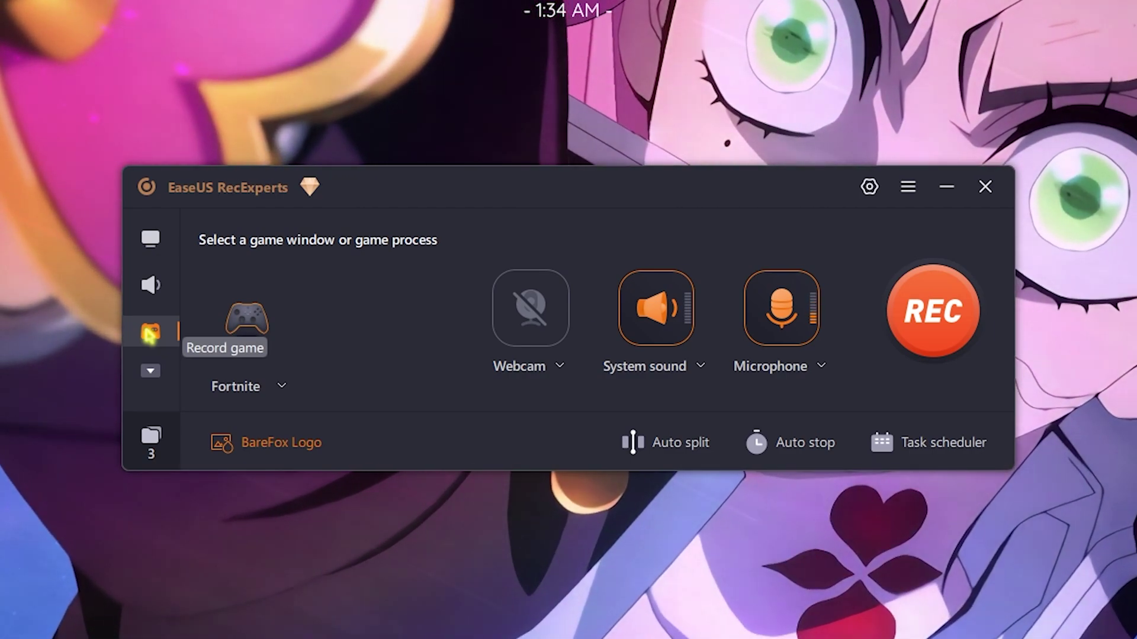
{"action": "scroll", "coordinate": [151, 328], "scroll_direction": "down", "scroll_amount": 2}
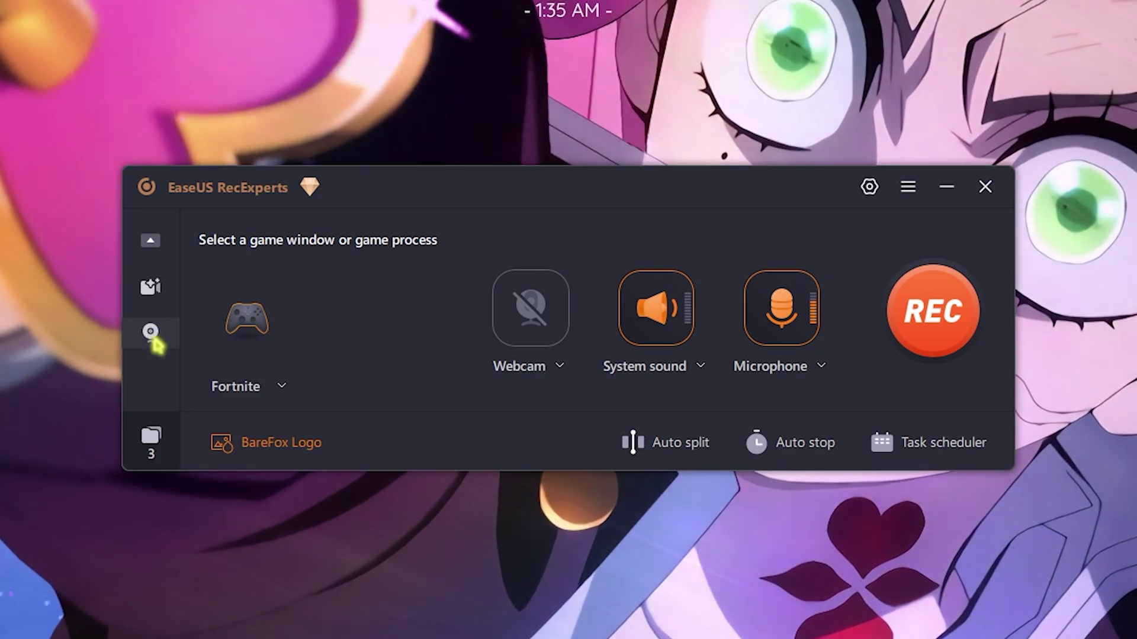
Step: Switch to webcam mode and try green-screen background removal, dismissing the AI module download prompt
{"action": "left_click", "coordinate": [152, 333]}
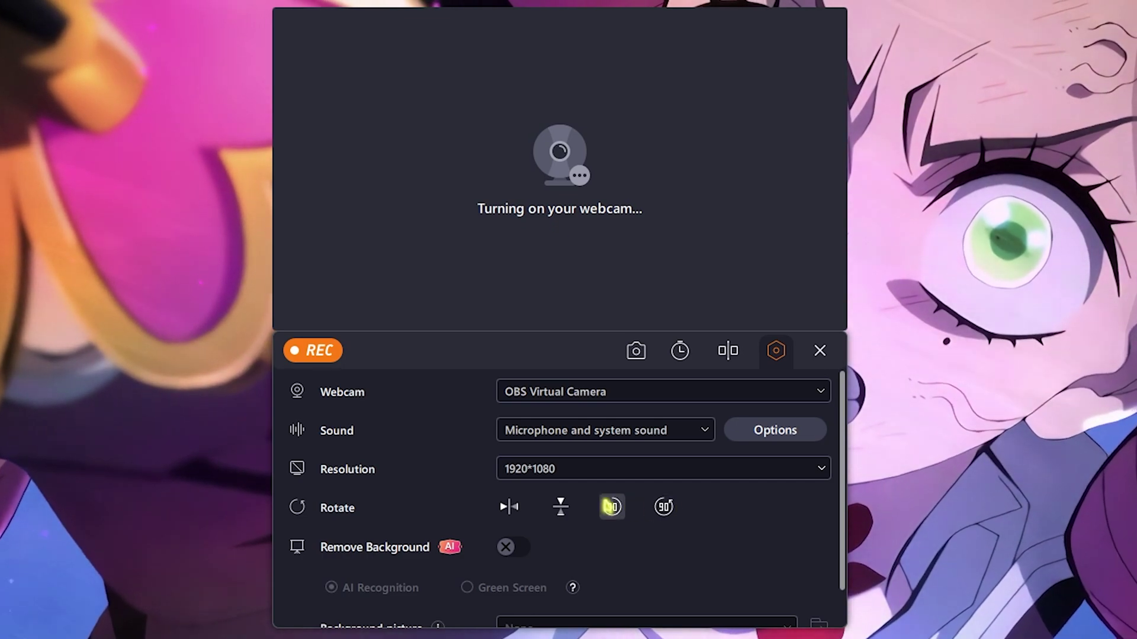
{"action": "scroll", "coordinate": [565, 521], "scroll_direction": "down", "scroll_amount": 1}
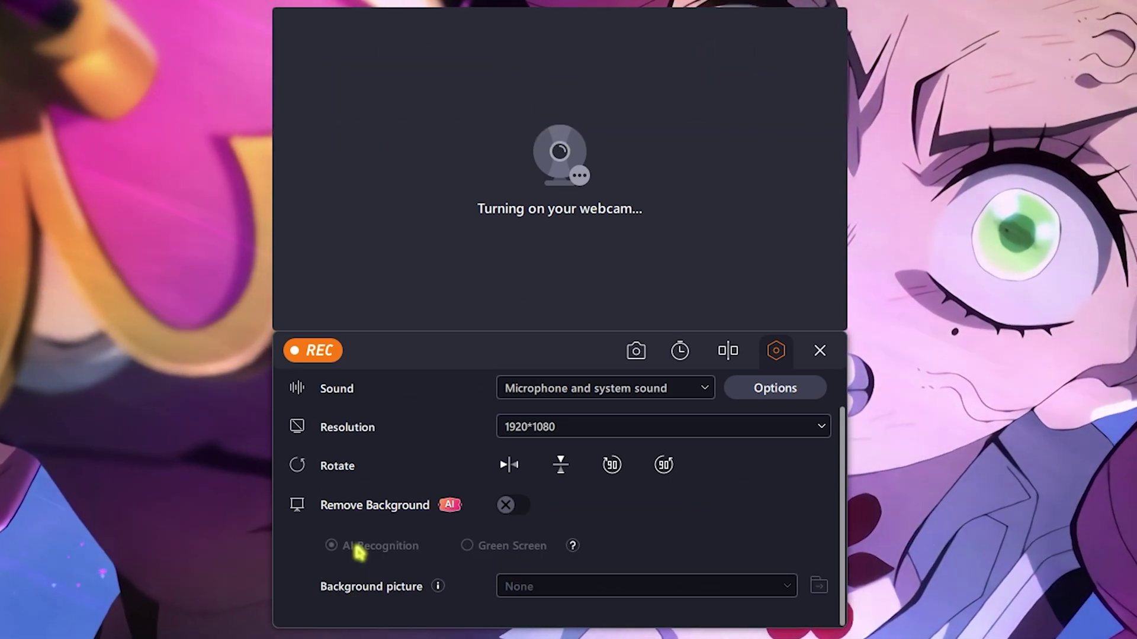
{"action": "left_click", "coordinate": [521, 507]}
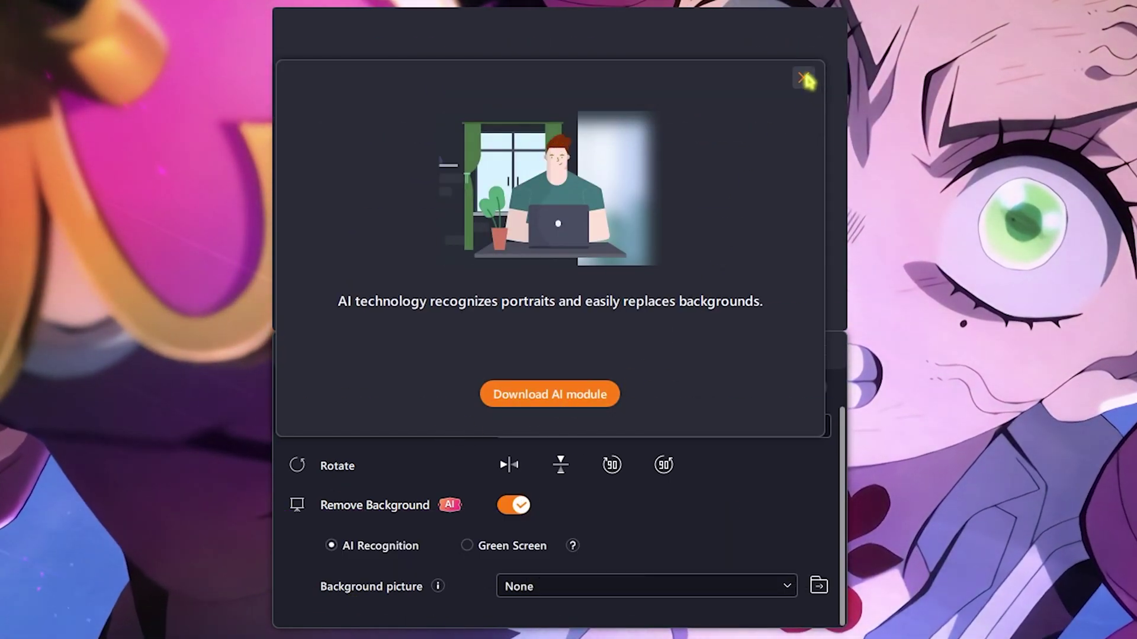
{"action": "left_click", "coordinate": [803, 78]}
{"action": "left_click", "coordinate": [510, 548]}
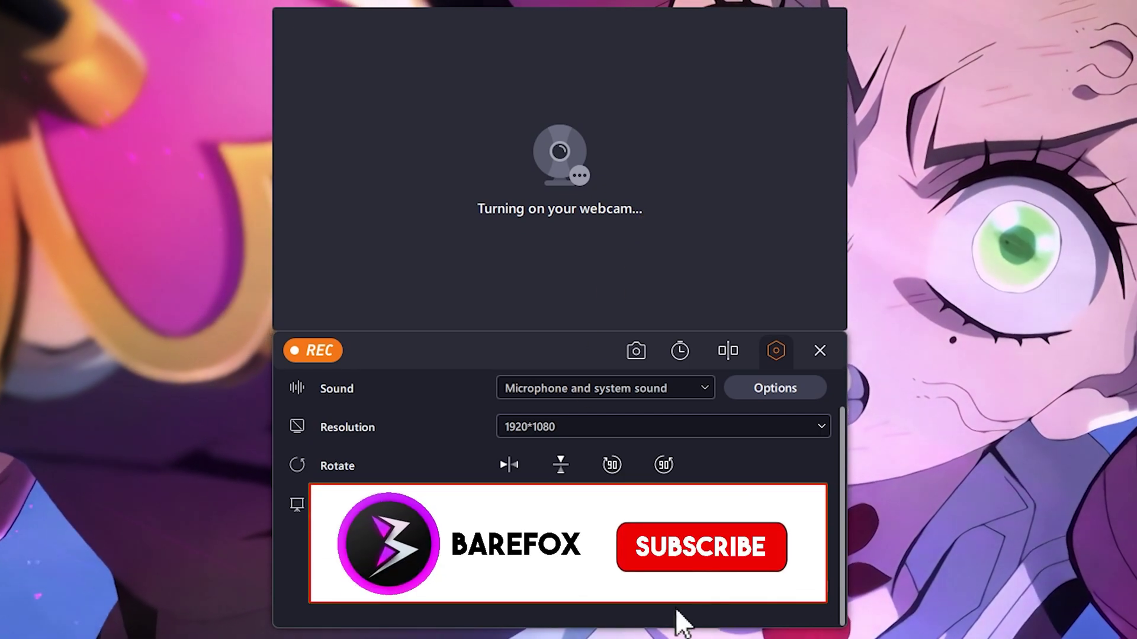
{"action": "scroll", "coordinate": [317, 431], "scroll_direction": "up", "scroll_amount": 1}
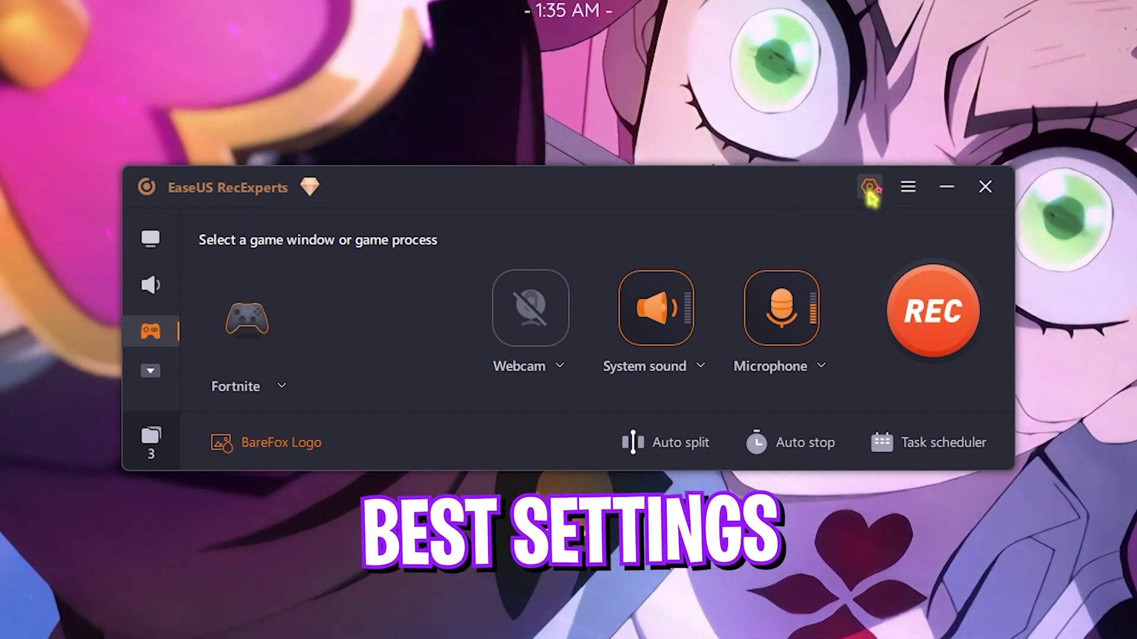
{"action": "left_click", "coordinate": [869, 190]}
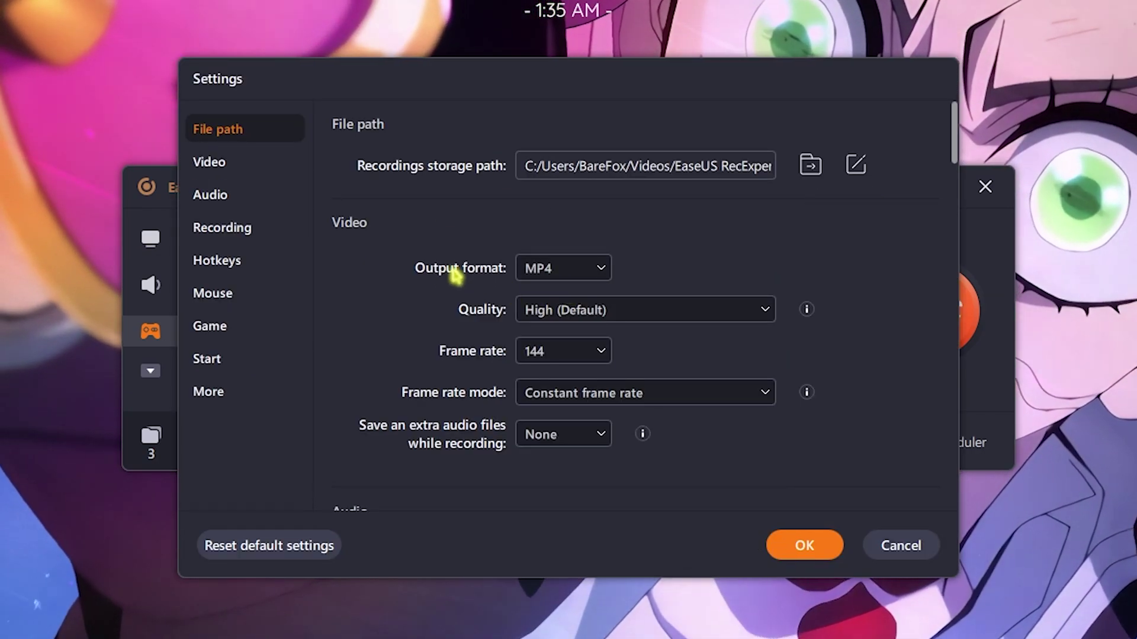
{"action": "left_click", "coordinate": [586, 267]}
{"action": "left_click", "coordinate": [533, 296]}
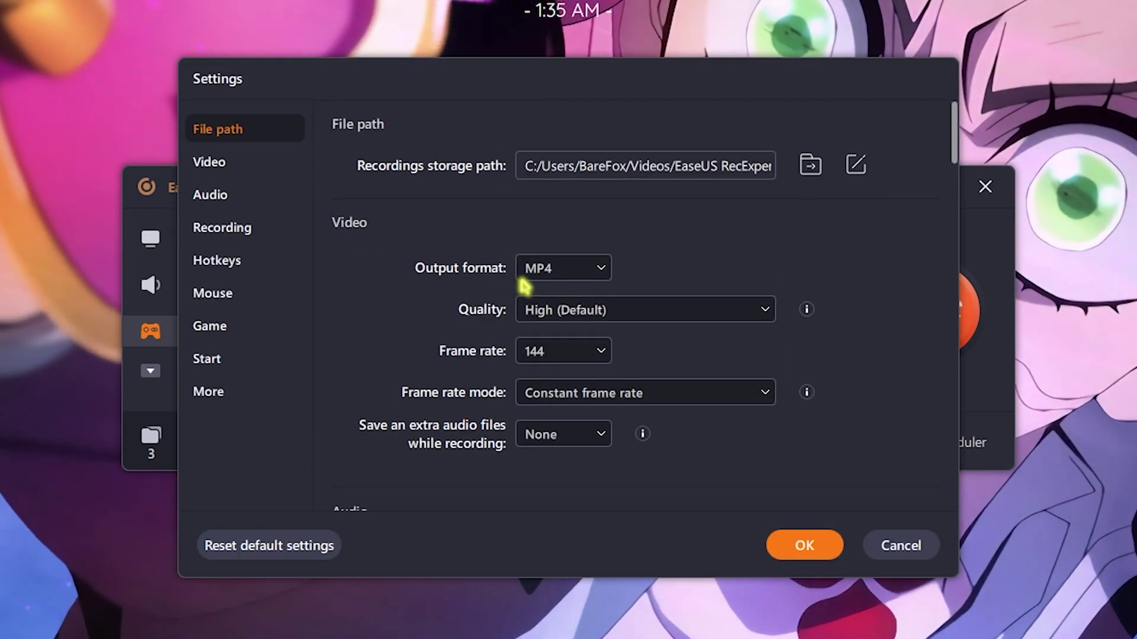
{"action": "left_click", "coordinate": [609, 309]}
{"action": "left_click", "coordinate": [633, 364]}
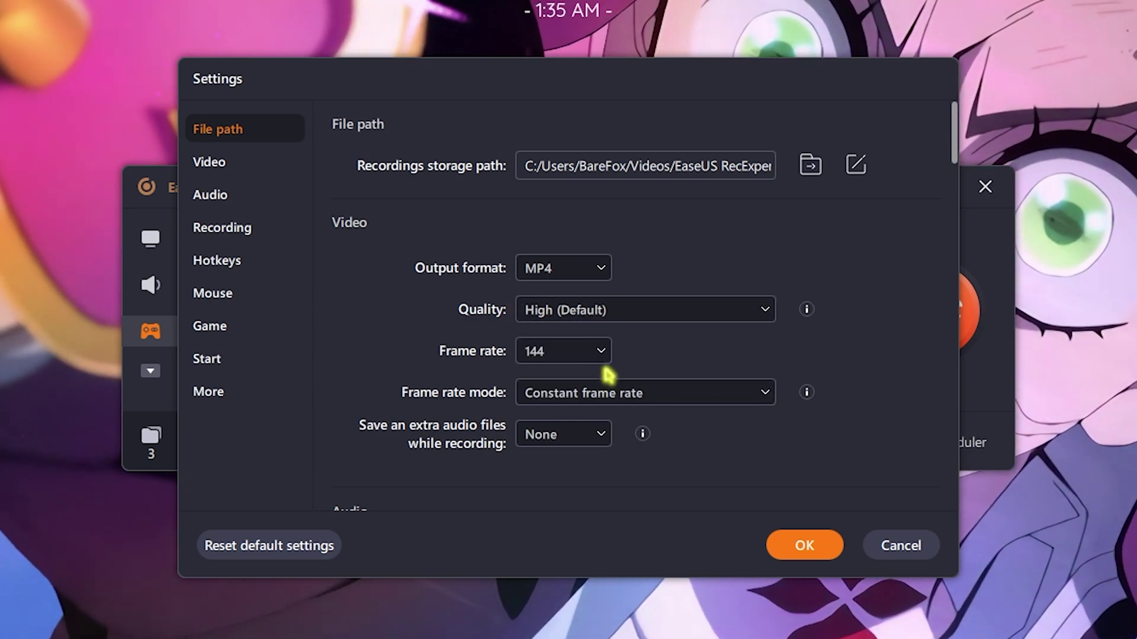
{"action": "left_click", "coordinate": [600, 352]}
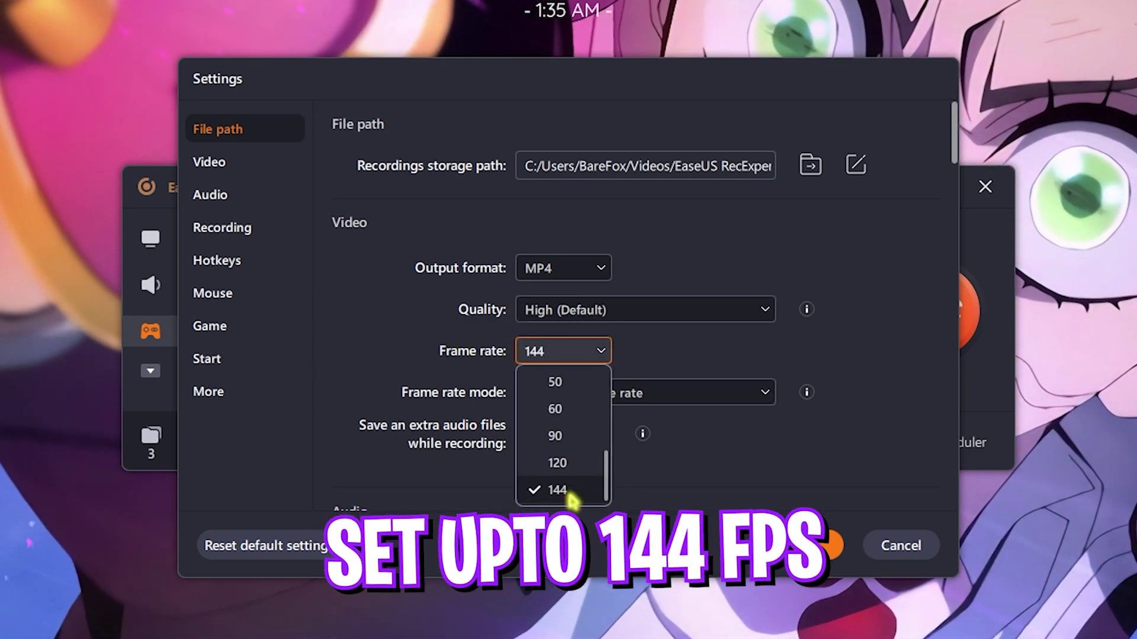
{"action": "left_click", "coordinate": [560, 495]}
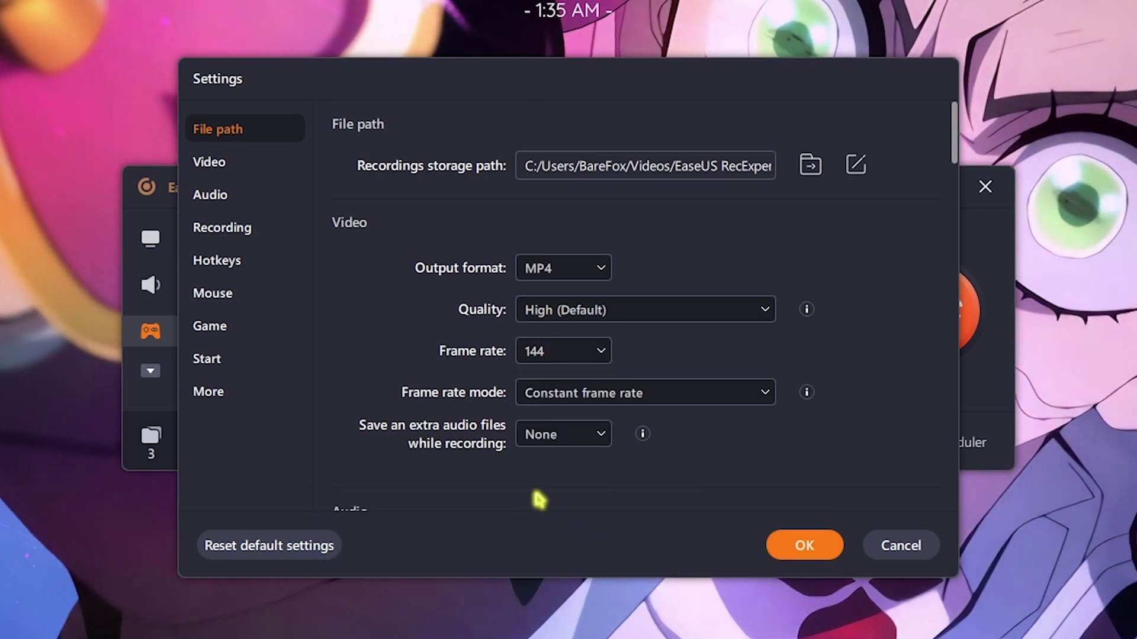
{"action": "left_click", "coordinate": [579, 397]}
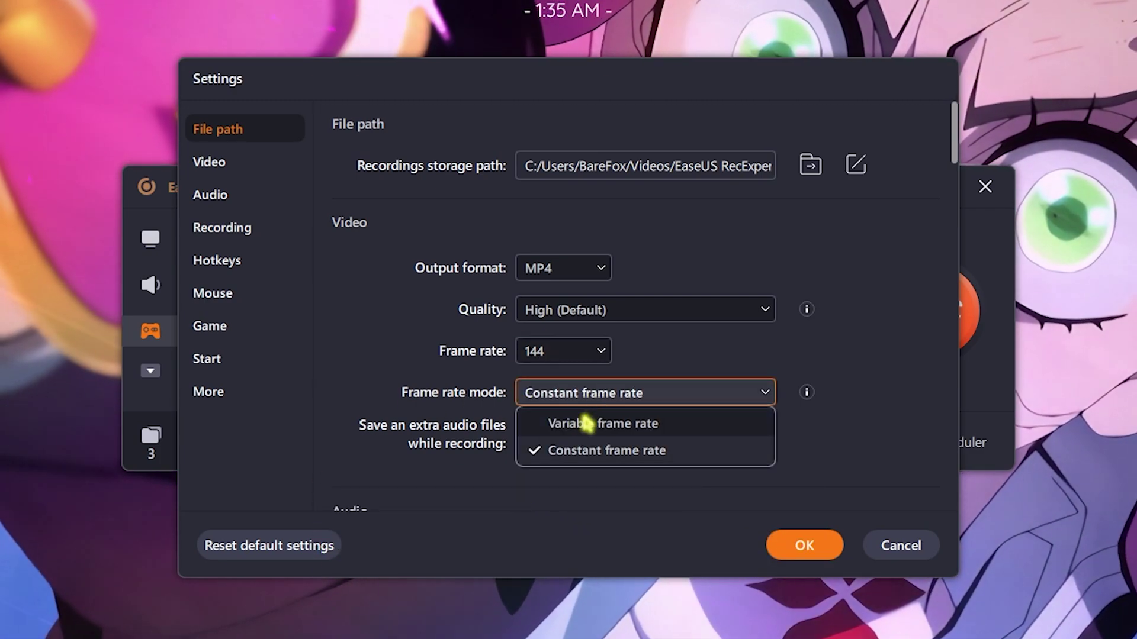
{"action": "left_click", "coordinate": [591, 449]}
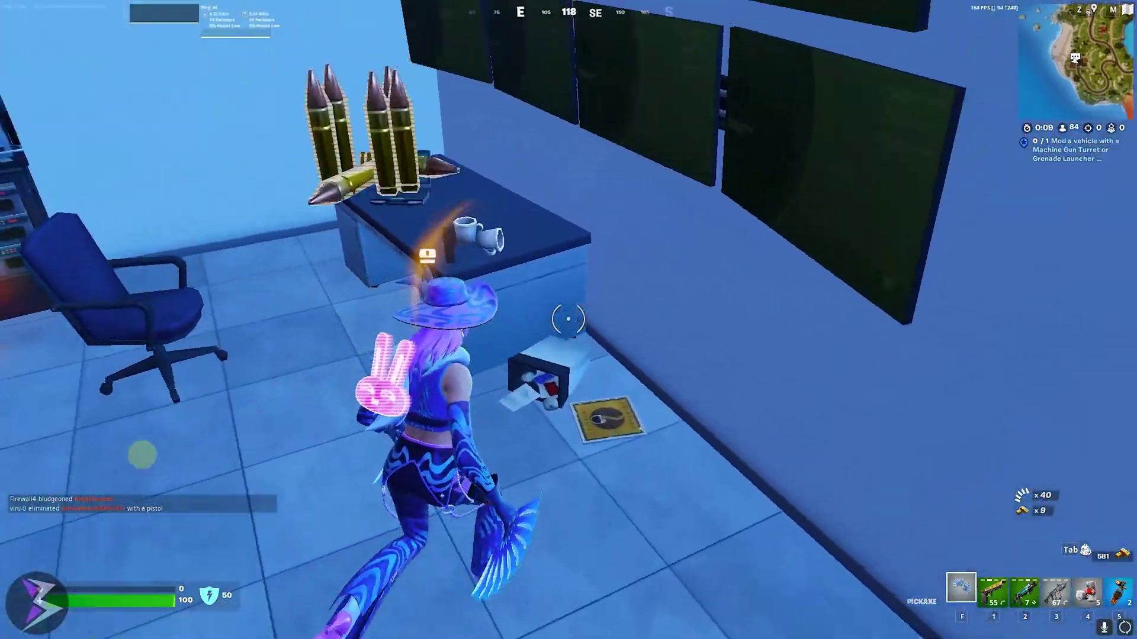
Step: Equip the Warforged Assault Rifle, loot the chest, and equip the Gatekeeper Shotgun
{"action": "key", "text": "e"}
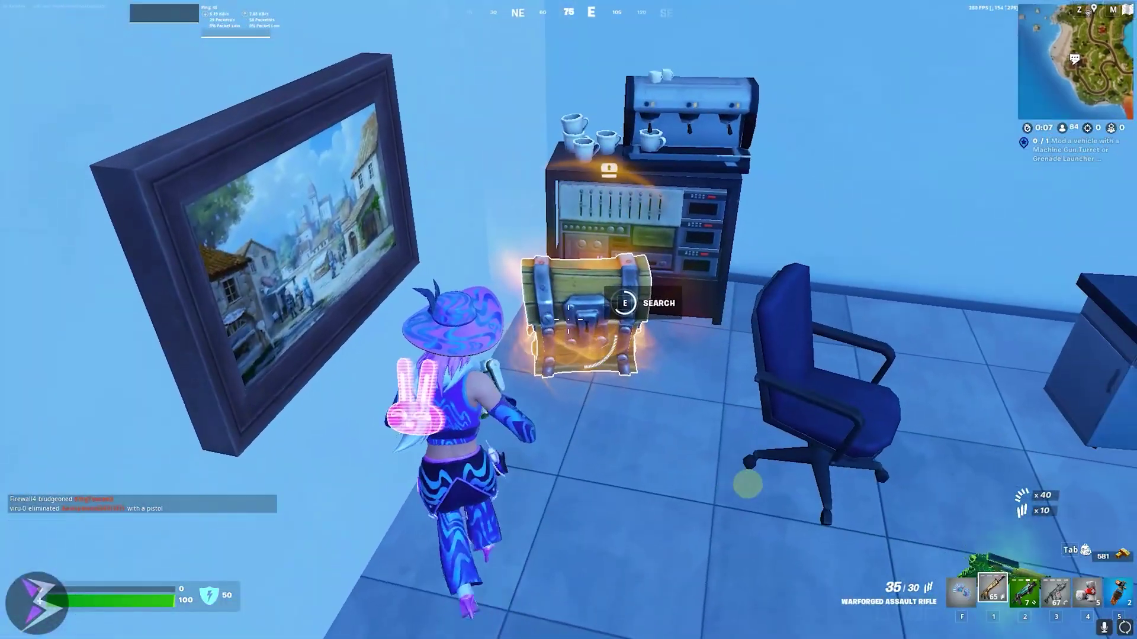
{"action": "key", "text": "e"}
{"action": "key", "text": "2"}
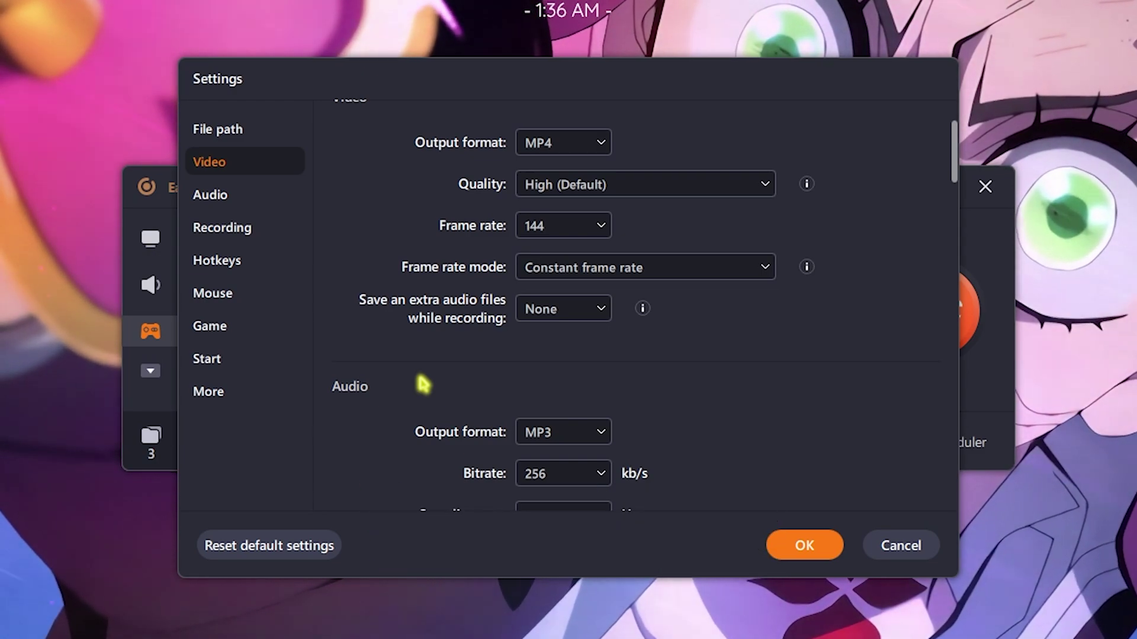
Step: Keep audio output at MP3 with 256 kb/s bitrate and 44100 Hz sampling rate
{"action": "scroll", "coordinate": [419, 381], "scroll_direction": "down", "scroll_amount": 4}
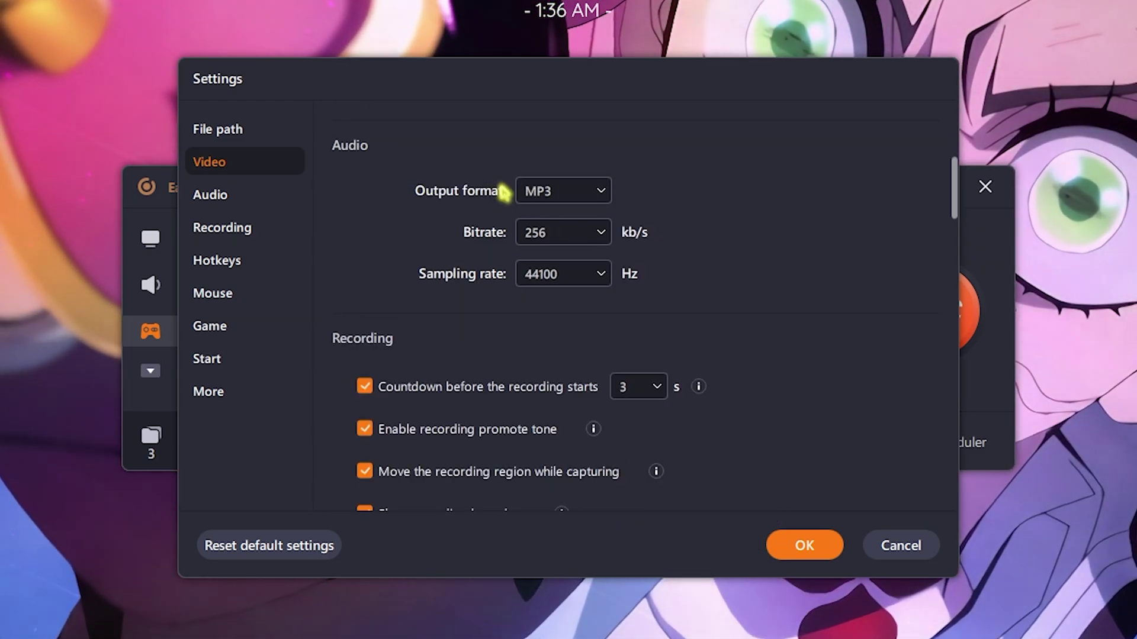
{"action": "left_click", "coordinate": [578, 190]}
{"action": "left_click", "coordinate": [563, 224]}
{"action": "left_click", "coordinate": [545, 233]}
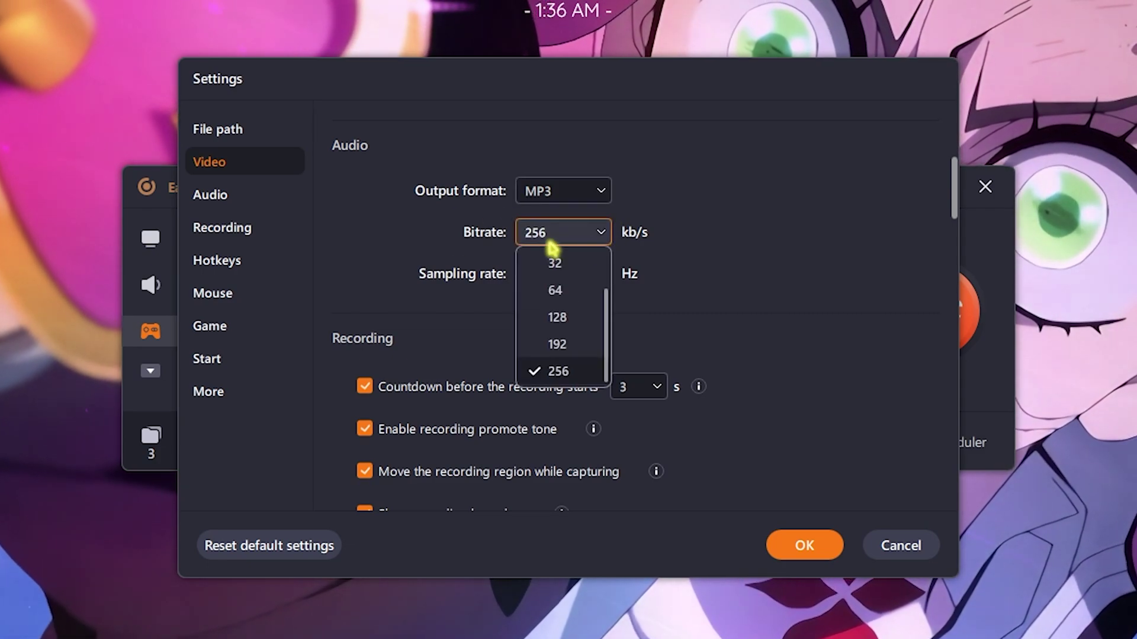
{"action": "left_click", "coordinate": [569, 372]}
{"action": "left_click", "coordinate": [570, 280]}
{"action": "left_click", "coordinate": [563, 360]}
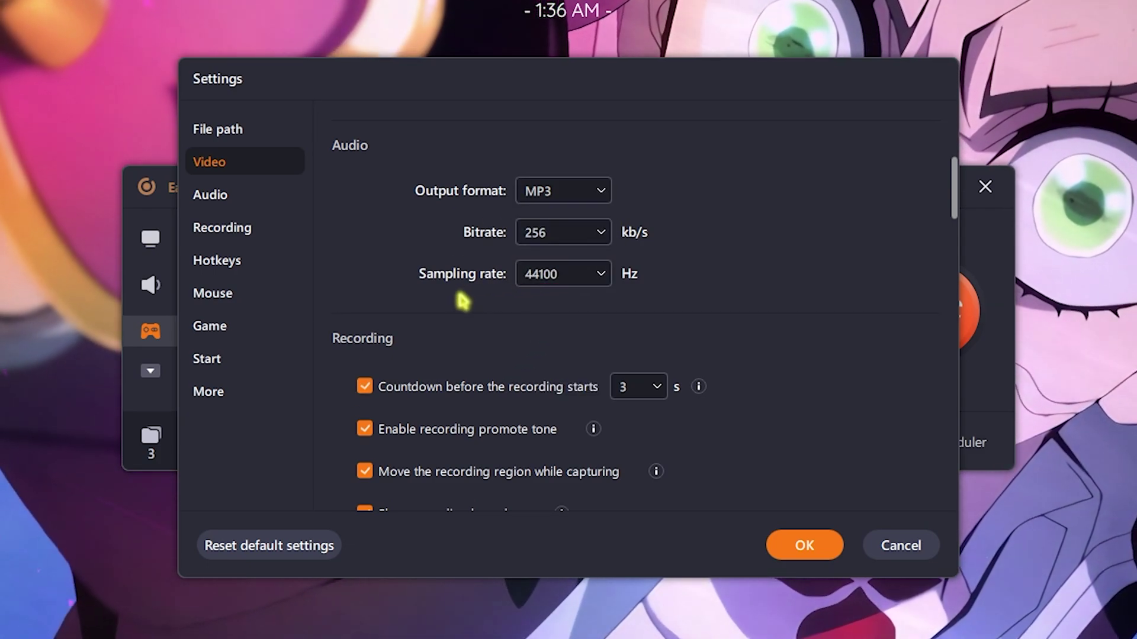
Step: Uncheck 'Countdown before the recording starts' in the Recording settings
{"action": "scroll", "coordinate": [463, 302], "scroll_direction": "down", "scroll_amount": 3}
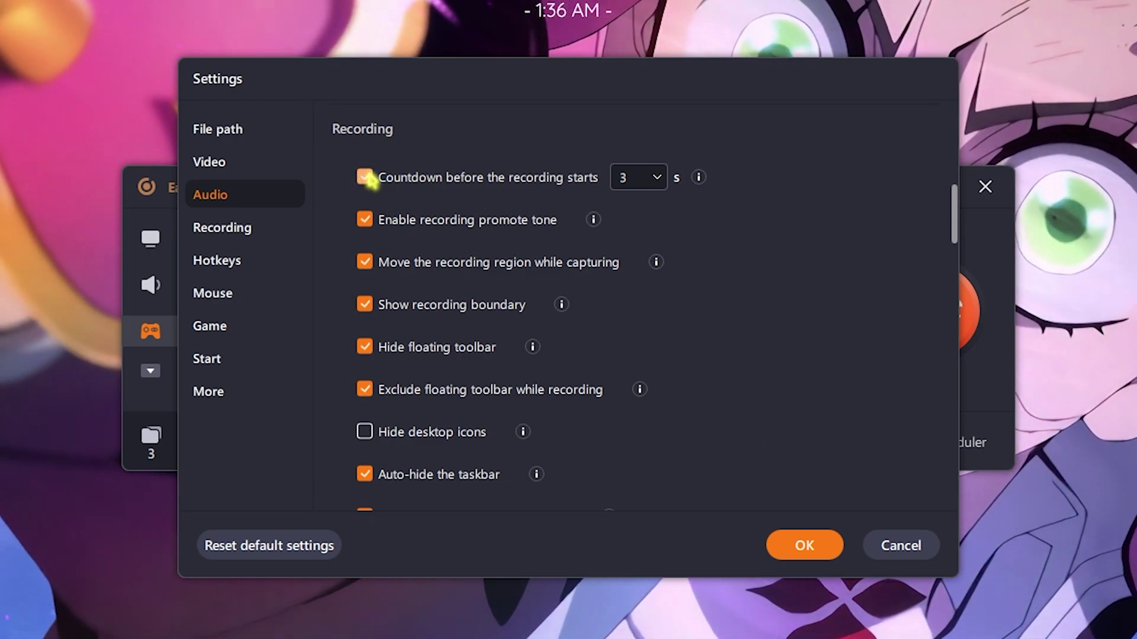
{"action": "left_click", "coordinate": [370, 180]}
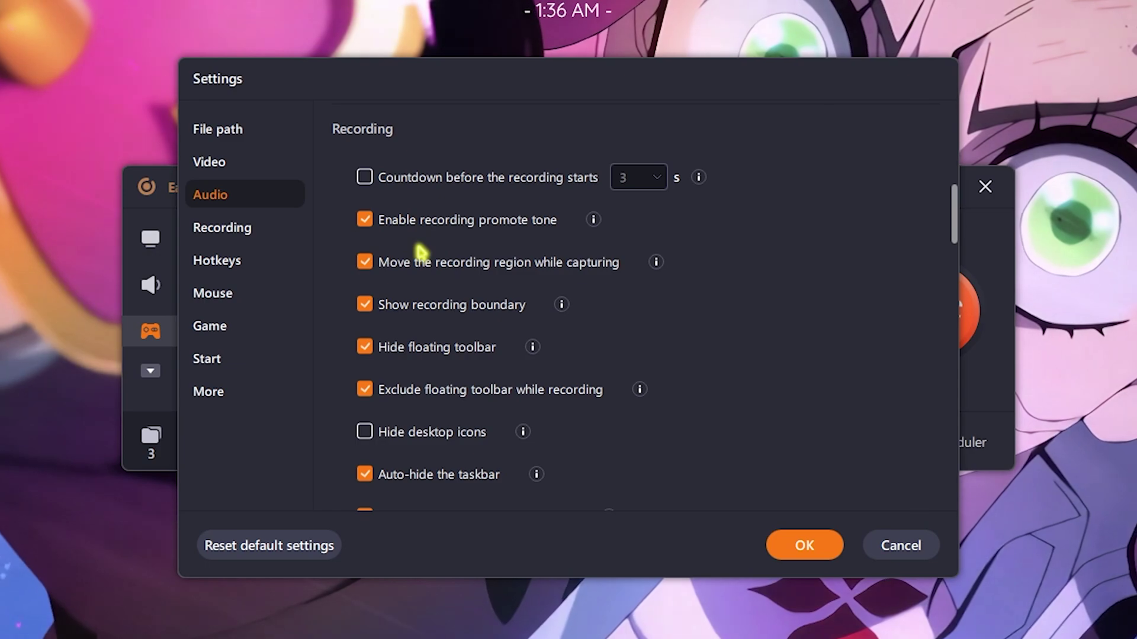
{"action": "scroll", "coordinate": [420, 252], "scroll_direction": "down", "scroll_amount": 2}
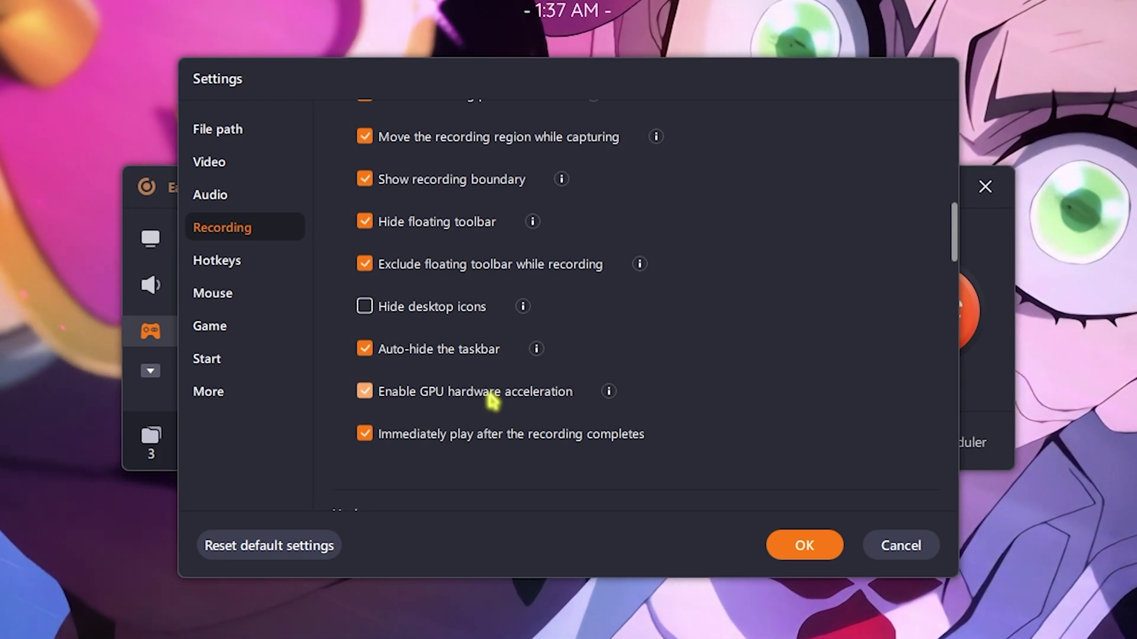
{"action": "scroll", "coordinate": [491, 402], "scroll_direction": "down", "scroll_amount": 5}
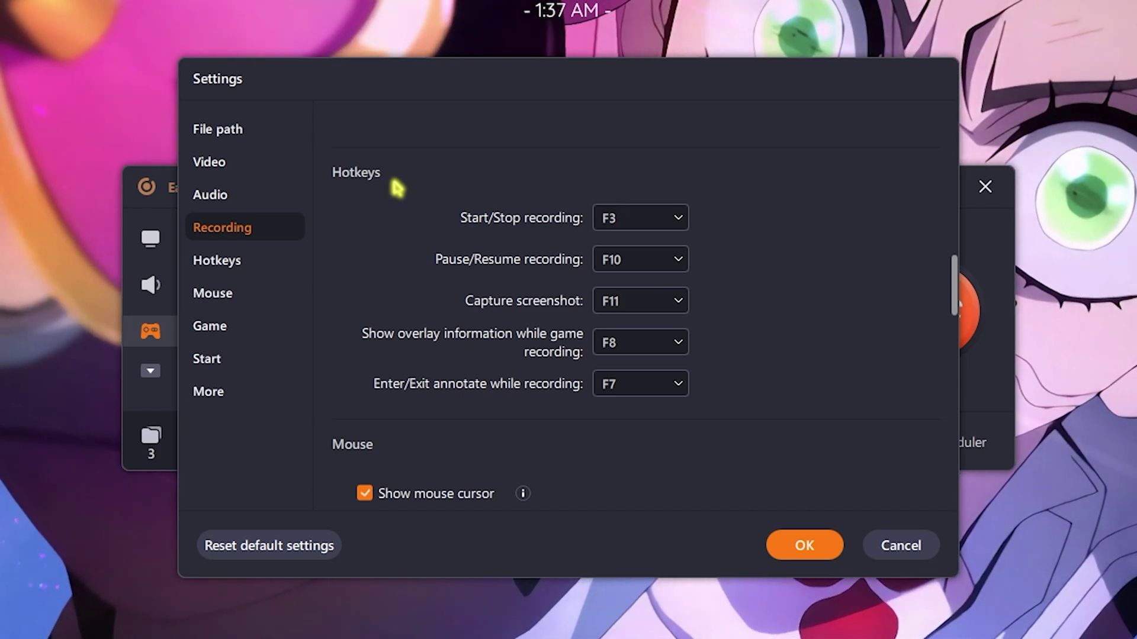
{"action": "scroll", "coordinate": [394, 183], "scroll_direction": "down", "scroll_amount": 4}
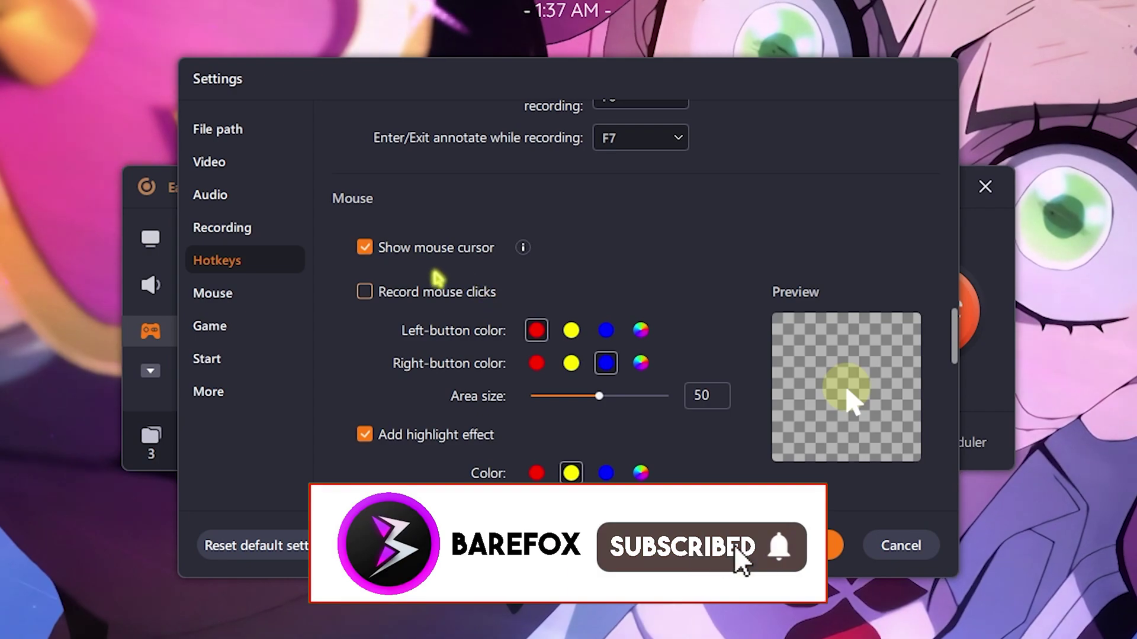
{"action": "scroll", "coordinate": [535, 400], "scroll_direction": "down", "scroll_amount": 2}
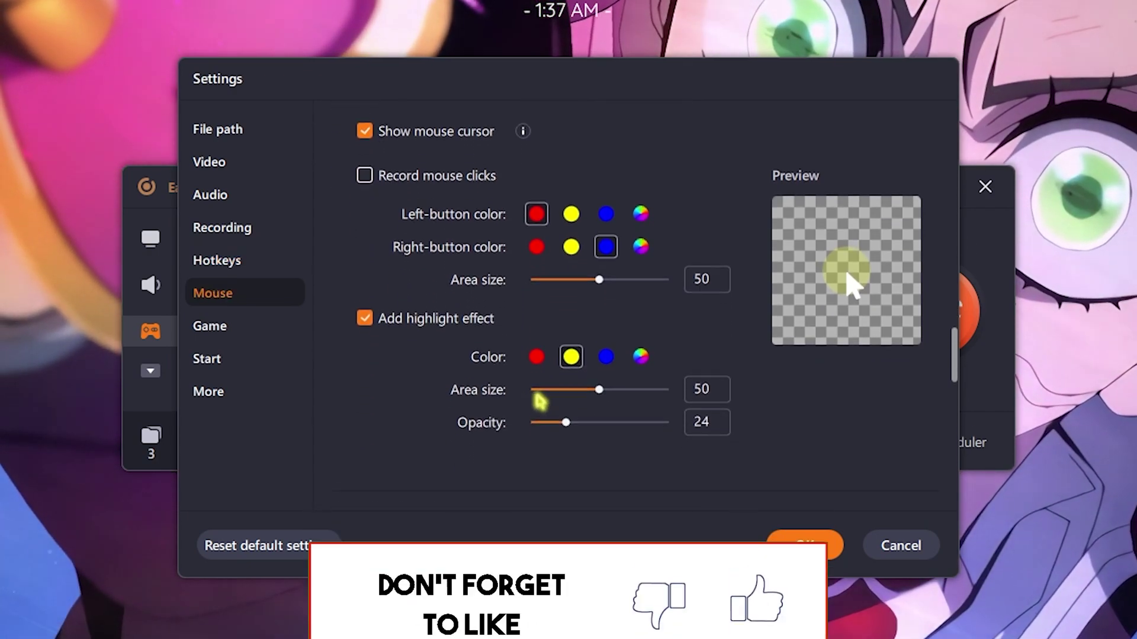
{"action": "scroll", "coordinate": [393, 388], "scroll_direction": "down", "scroll_amount": 4}
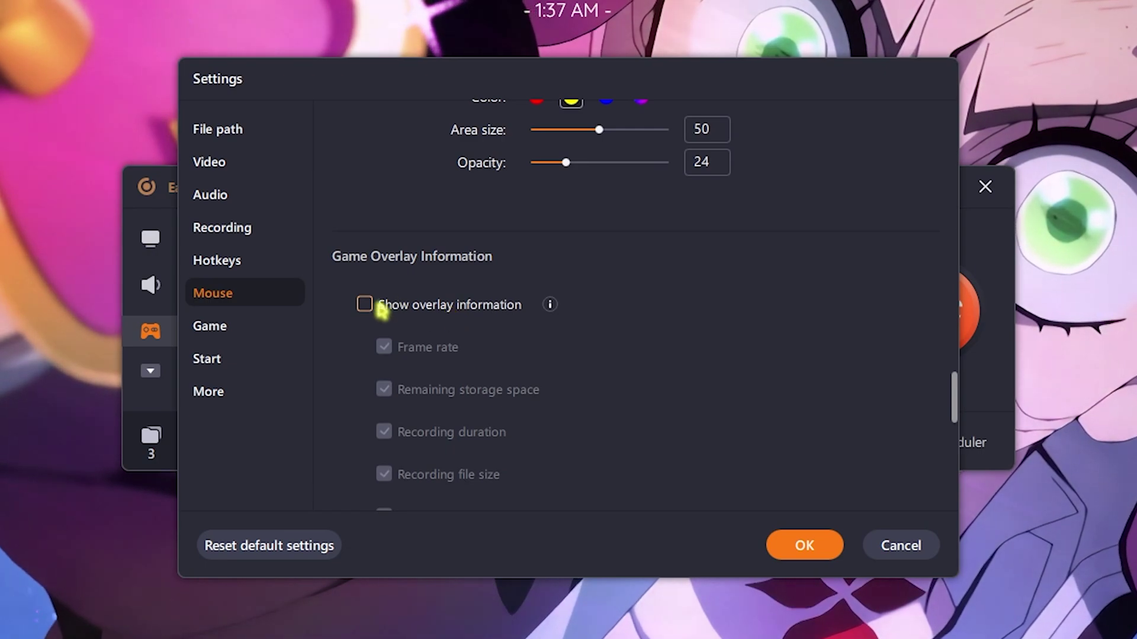
{"action": "left_click", "coordinate": [364, 304]}
{"action": "scroll", "coordinate": [414, 312], "scroll_direction": "down", "scroll_amount": 2}
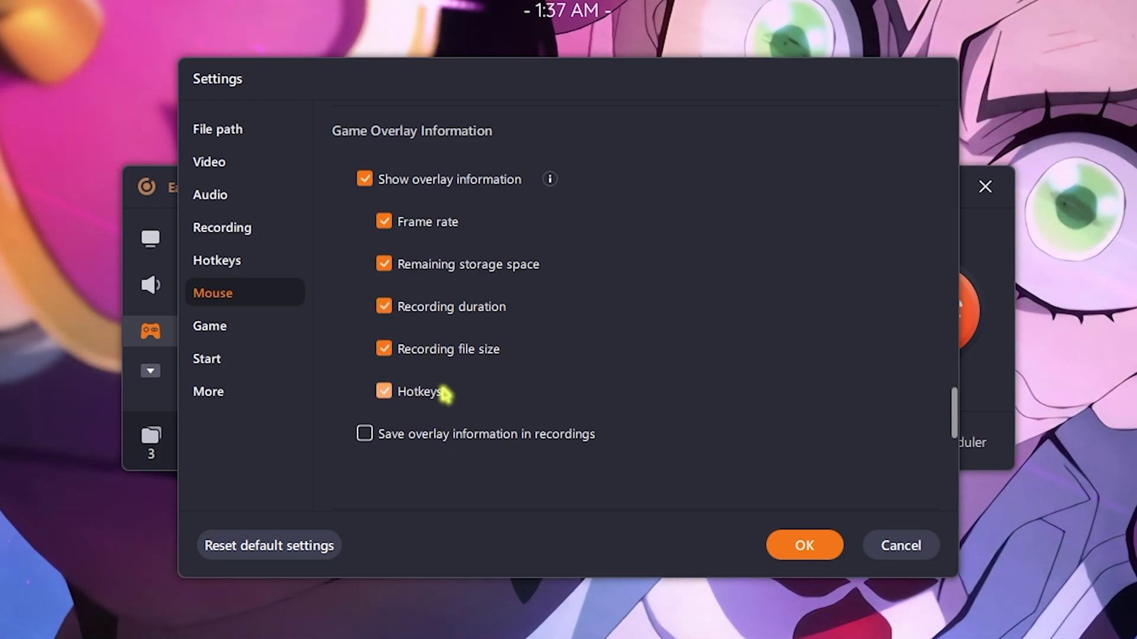
{"action": "left_click", "coordinate": [365, 180]}
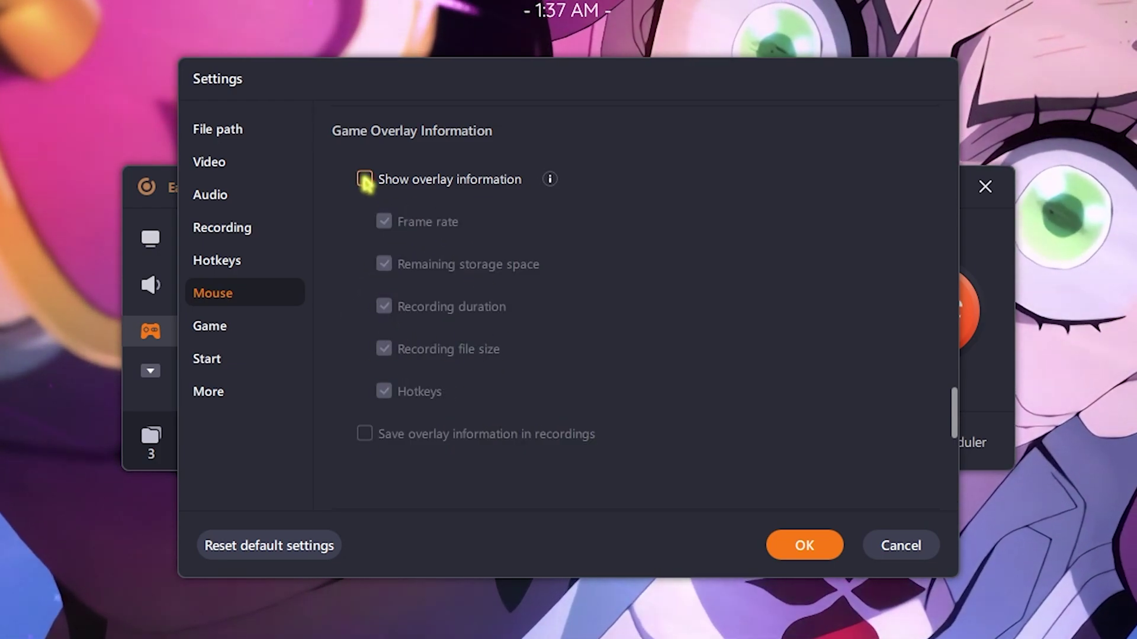
{"action": "left_click", "coordinate": [259, 332]}
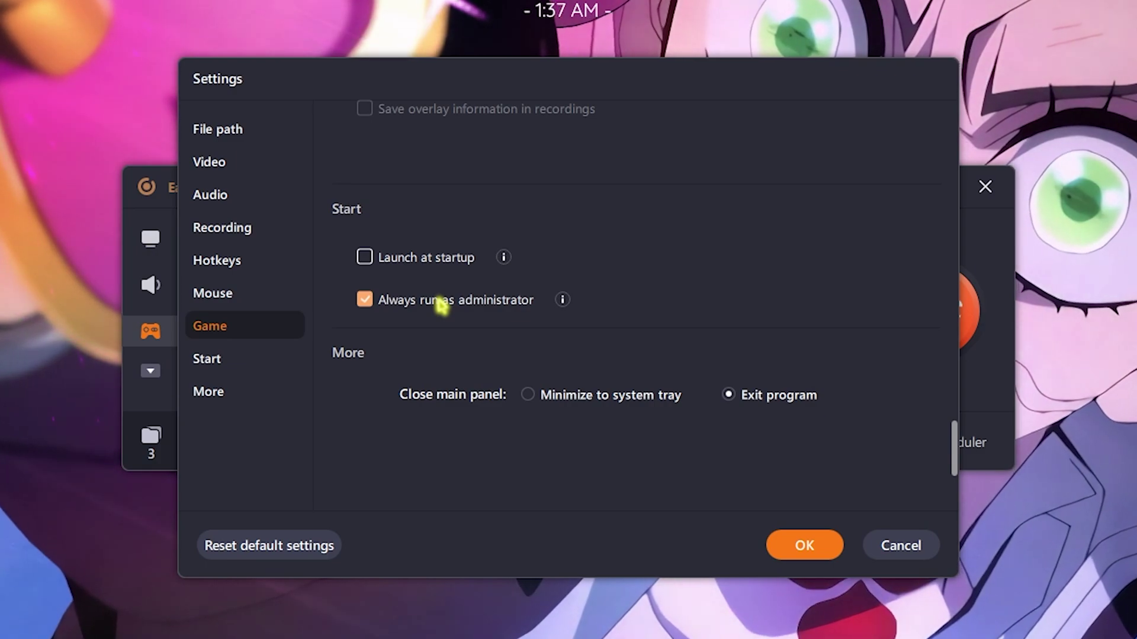
Step: Review the More section of the game settings, then confirm Settings with OK
{"action": "scroll", "coordinate": [385, 462], "scroll_direction": "down", "scroll_amount": 3}
{"action": "left_click", "coordinate": [805, 544]}
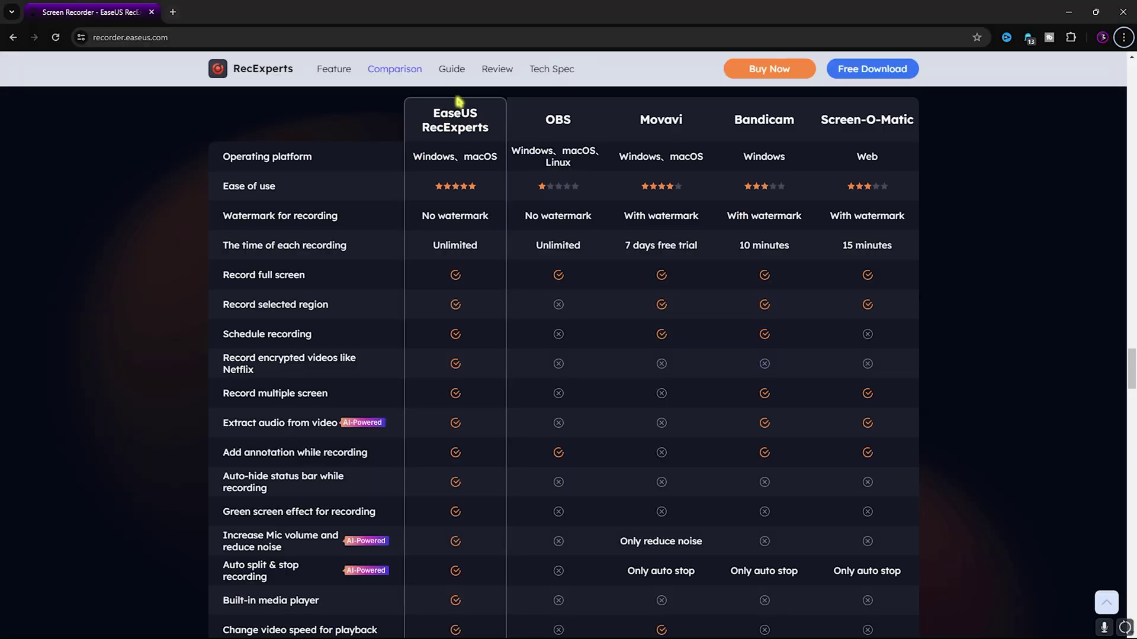
Step: Scroll through the RecExperts vs OBS, Movavi, Bandicam and Screen-O-Matic table, then up to Features
{"action": "scroll", "coordinate": [475, 241], "scroll_direction": "down", "scroll_amount": 1}
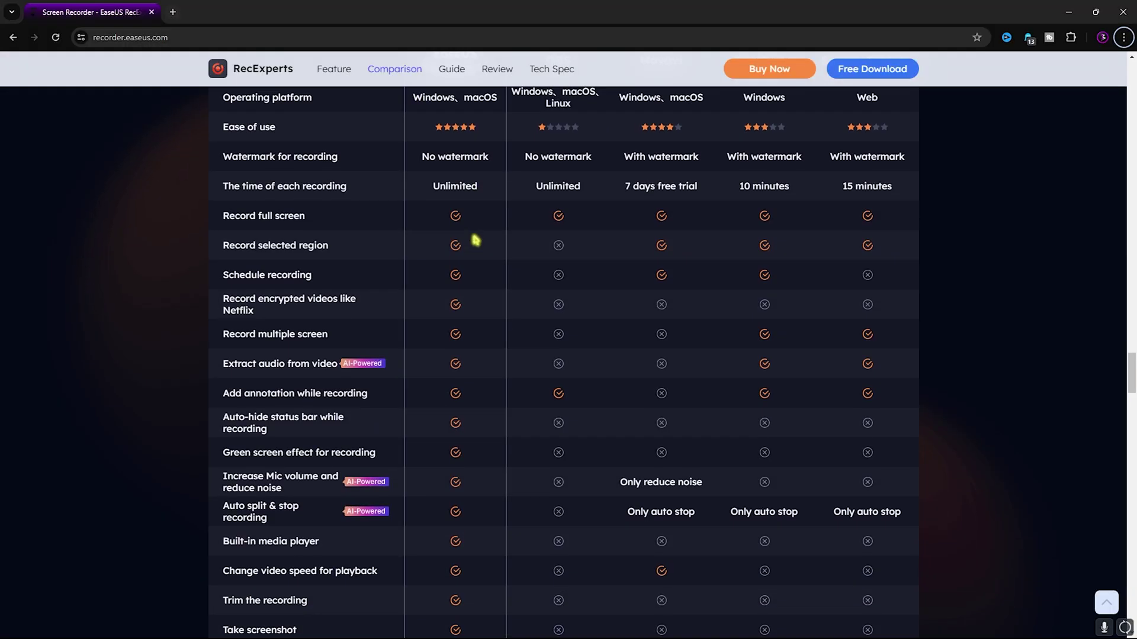
{"action": "scroll", "coordinate": [475, 240], "scroll_direction": "down", "scroll_amount": 2}
{"action": "scroll", "coordinate": [475, 239], "scroll_direction": "up", "scroll_amount": 3}
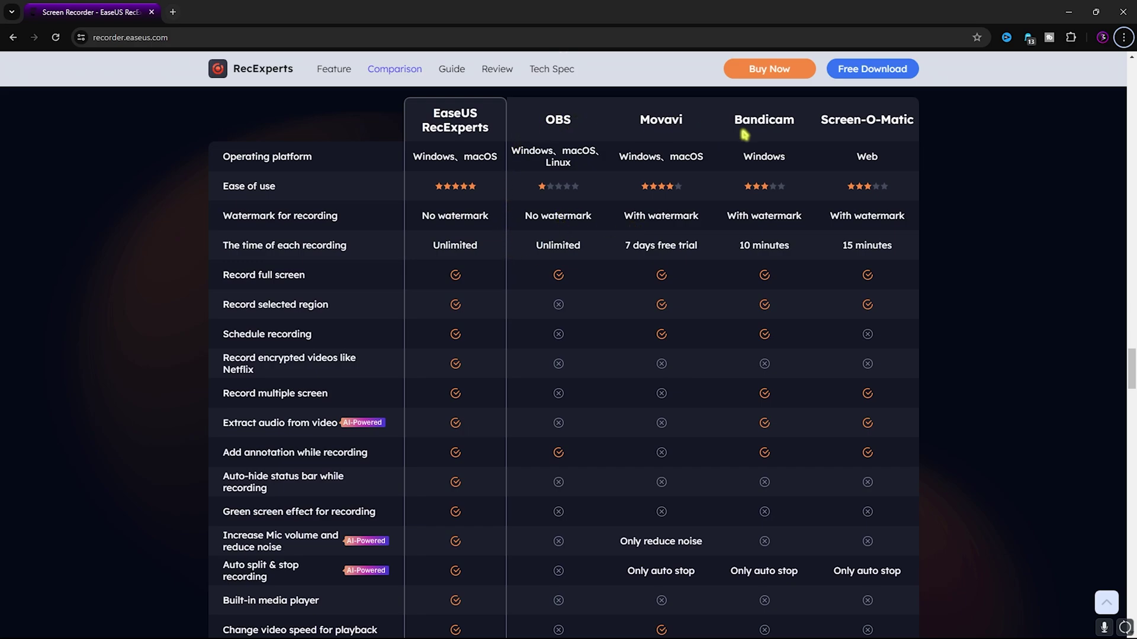
{"action": "scroll", "coordinate": [713, 172], "scroll_direction": "down", "scroll_amount": 3}
{"action": "scroll", "coordinate": [358, 537], "scroll_direction": "up", "scroll_amount": 1}
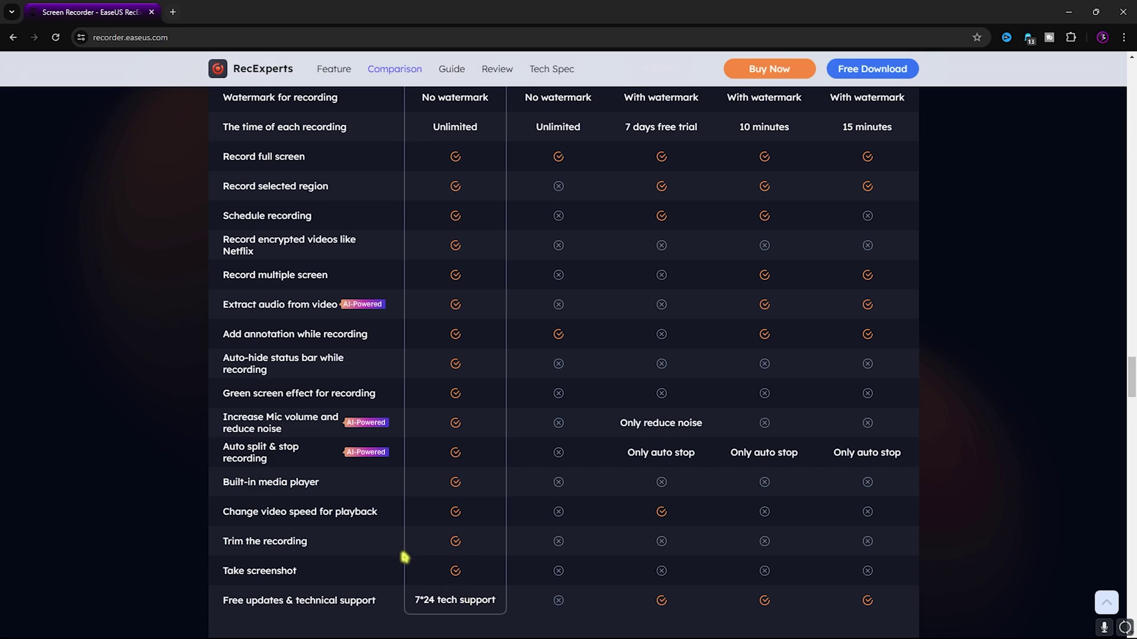
{"action": "scroll", "coordinate": [404, 557], "scroll_direction": "up", "scroll_amount": 4}
{"action": "scroll", "coordinate": [414, 557], "scroll_direction": "down", "scroll_amount": 6}
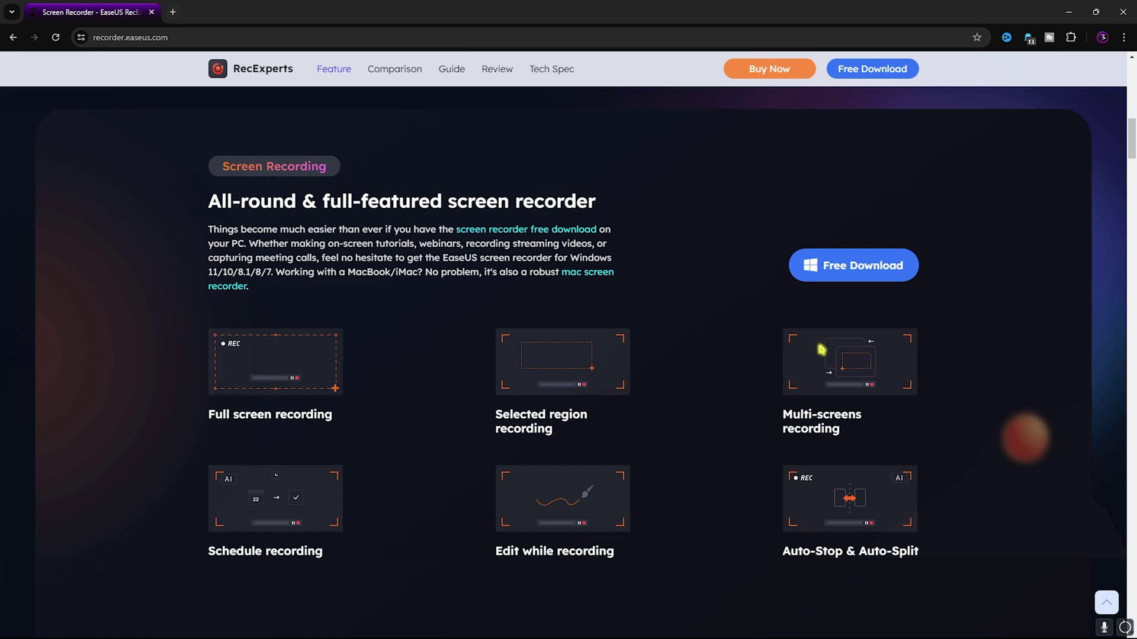
Step: Scroll the recorder.easeus.com page down to the Webcam Recording section
{"action": "scroll", "coordinate": [552, 416], "scroll_direction": "down", "scroll_amount": 10}
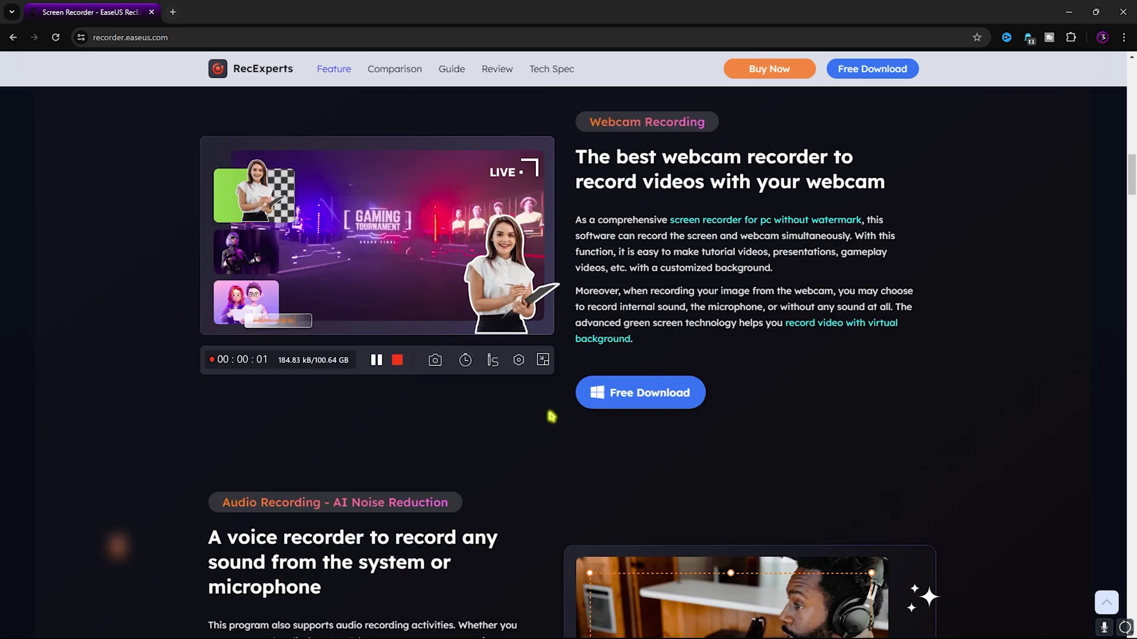